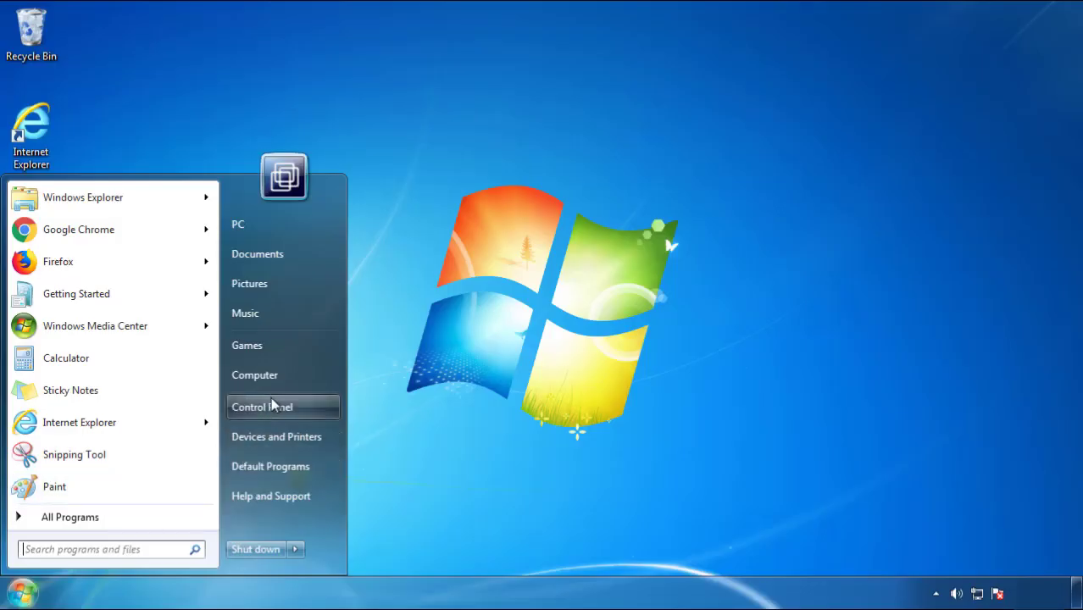
Step: Open the installed programs list sorted with the most recently installed first
{"action": "left_click", "coordinate": [271, 405]}
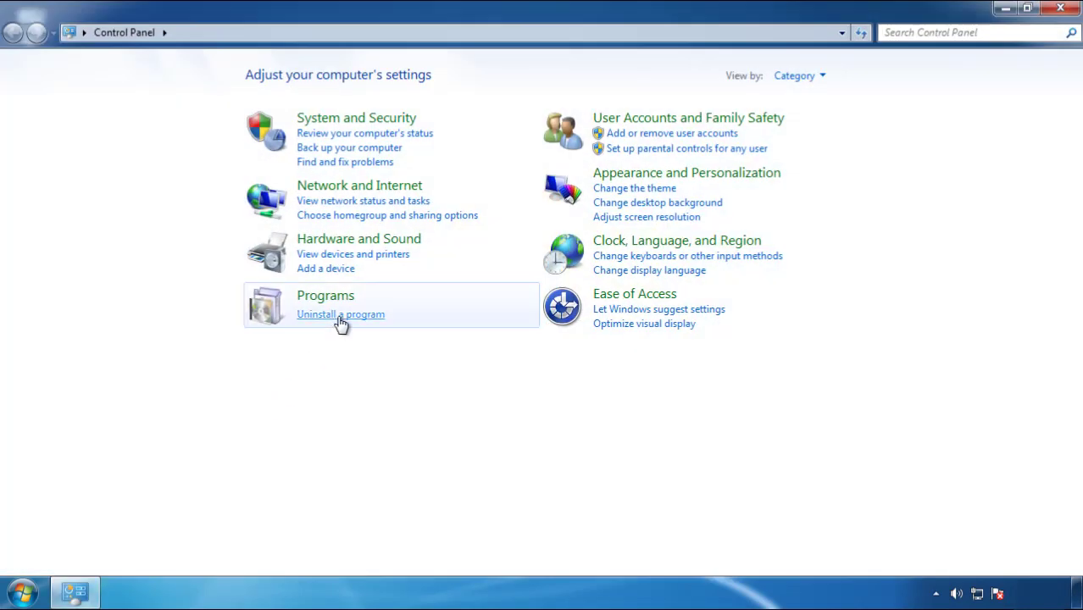
{"action": "left_click", "coordinate": [339, 320]}
{"action": "left_click", "coordinate": [637, 163]}
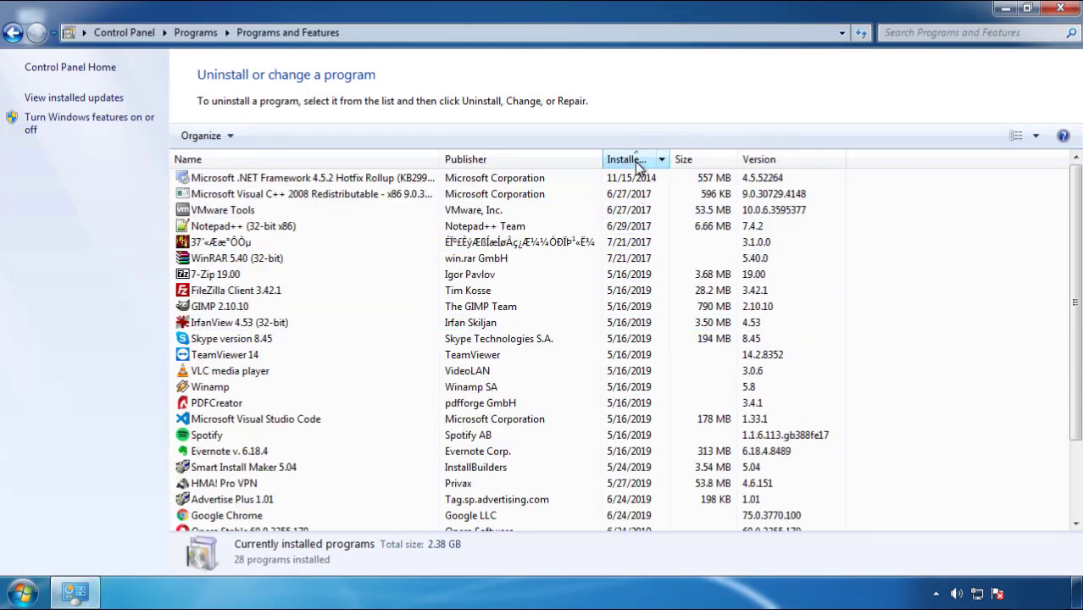
{"action": "left_click", "coordinate": [638, 161]}
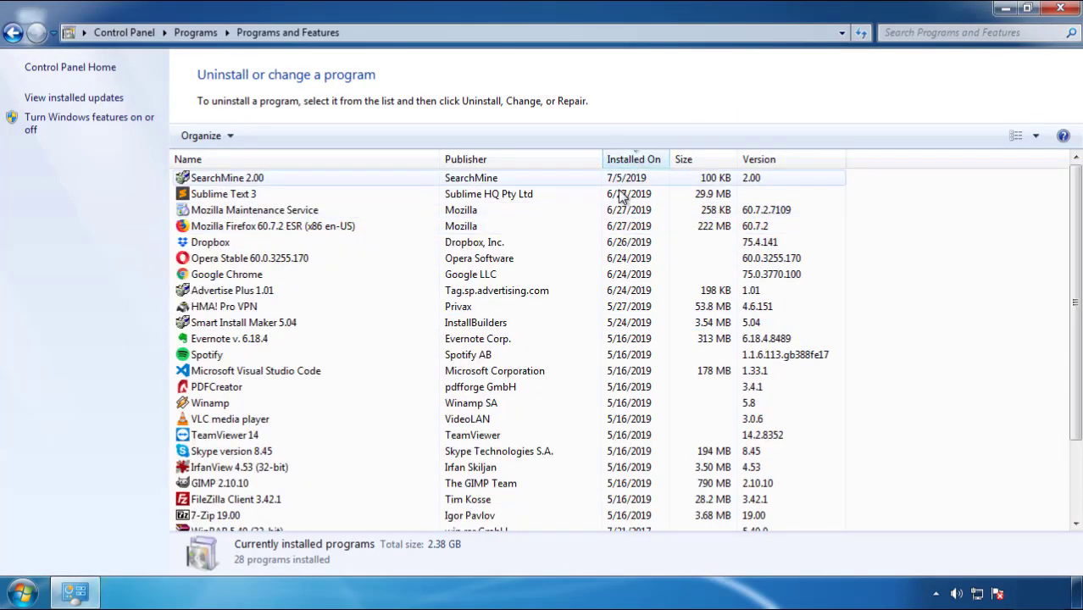
Step: Uninstall SearchMine 2.00 and finish its removal wizard
{"action": "left_click", "coordinate": [227, 180]}
{"action": "left_click", "coordinate": [270, 136]}
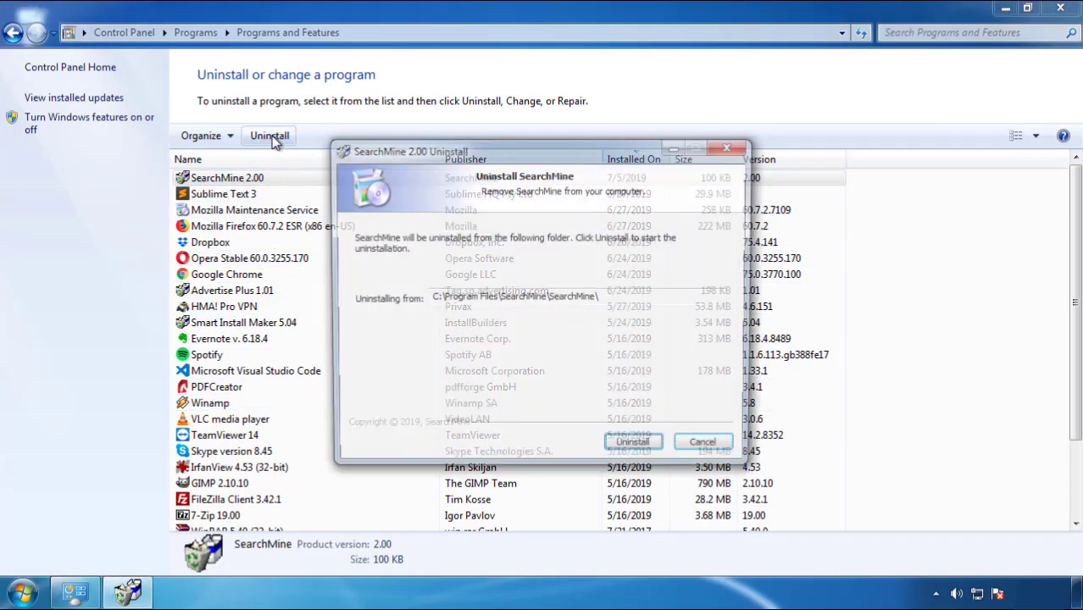
{"action": "left_click", "coordinate": [631, 448]}
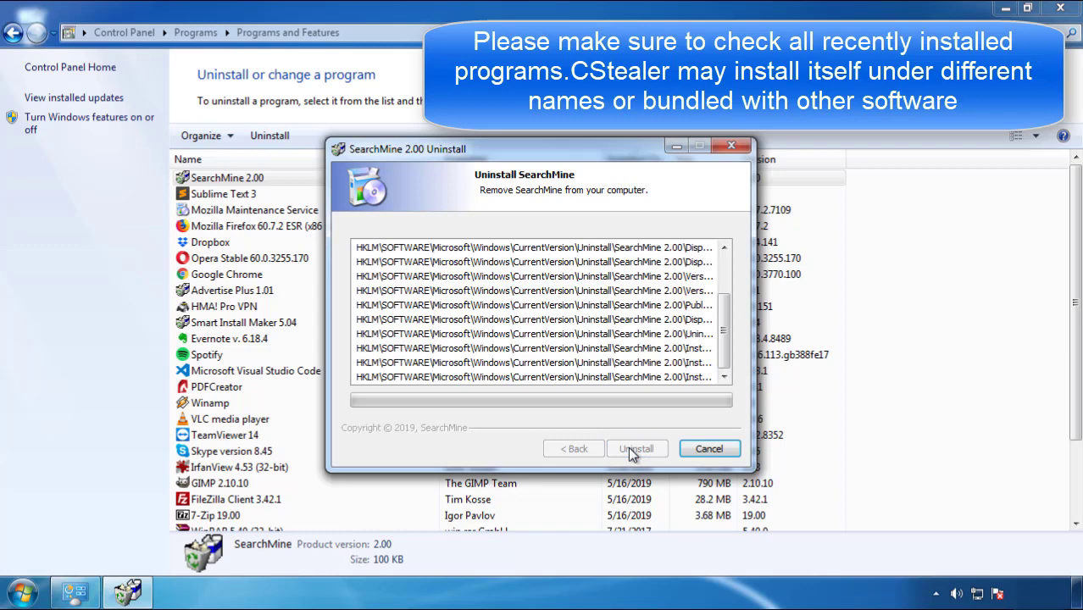
{"action": "left_click", "coordinate": [633, 448]}
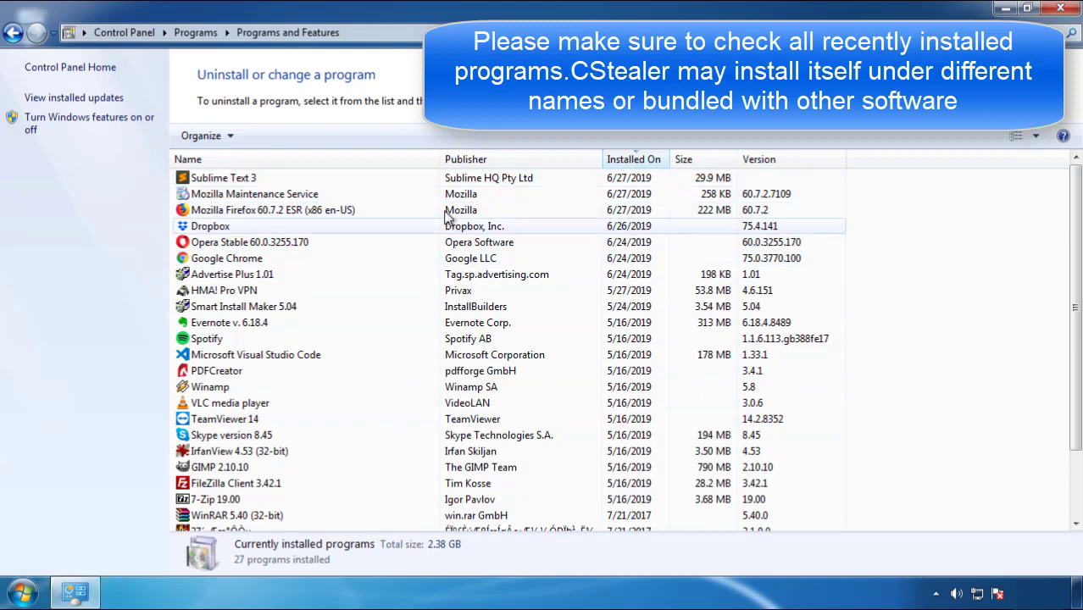
Step: Close the programs window and restart the computer from the Start menu's shut-down options
{"action": "left_click", "coordinate": [1062, 10]}
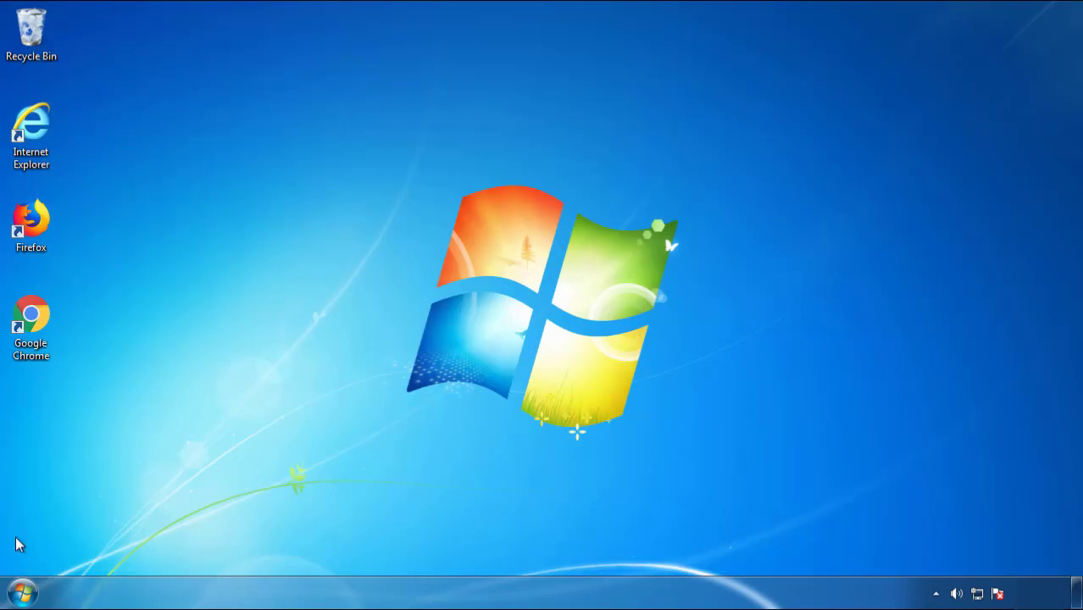
{"action": "left_click", "coordinate": [21, 591]}
{"action": "left_click", "coordinate": [293, 550]}
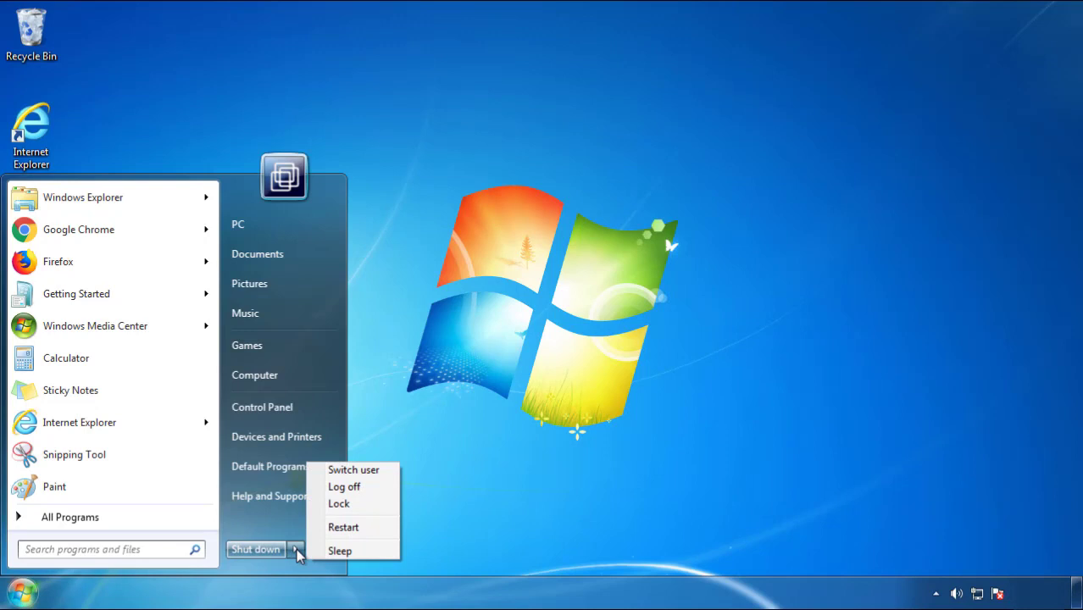
{"action": "left_click", "coordinate": [561, 475]}
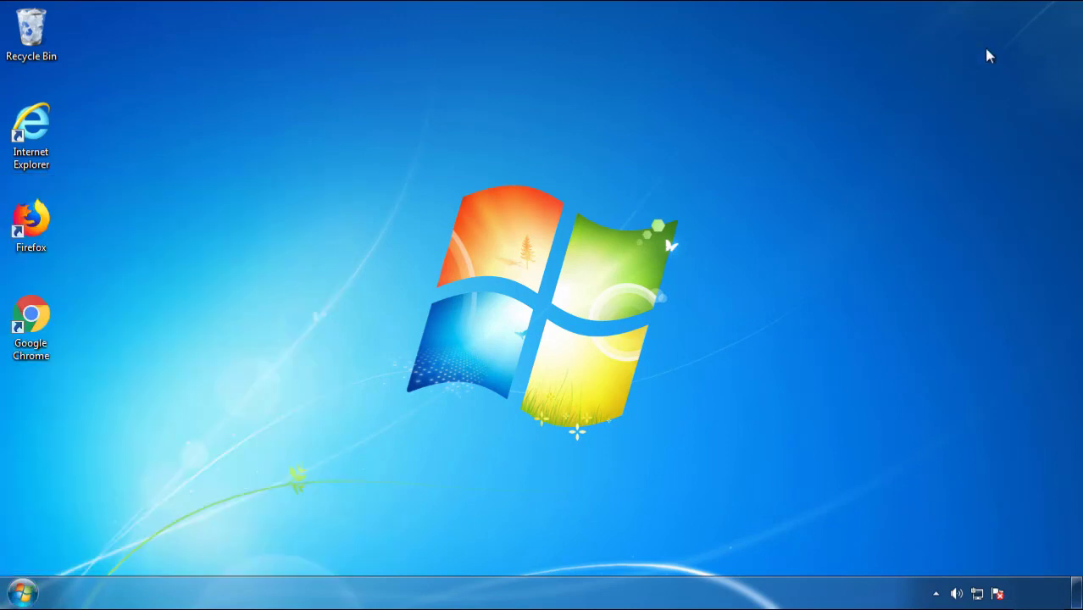
{"action": "left_click", "coordinate": [350, 536]}
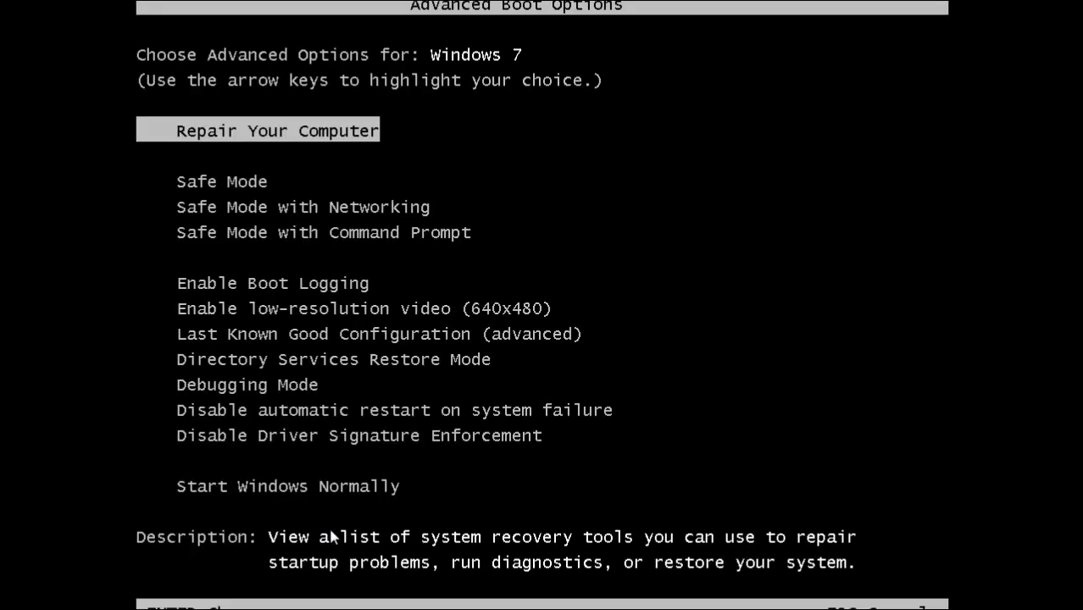
Step: Boot into Safe Mode, launch Firefox declining the default-browser prompt, and show the Menu Bar
{"action": "key", "text": "Down"}
{"action": "key", "text": "Return"}
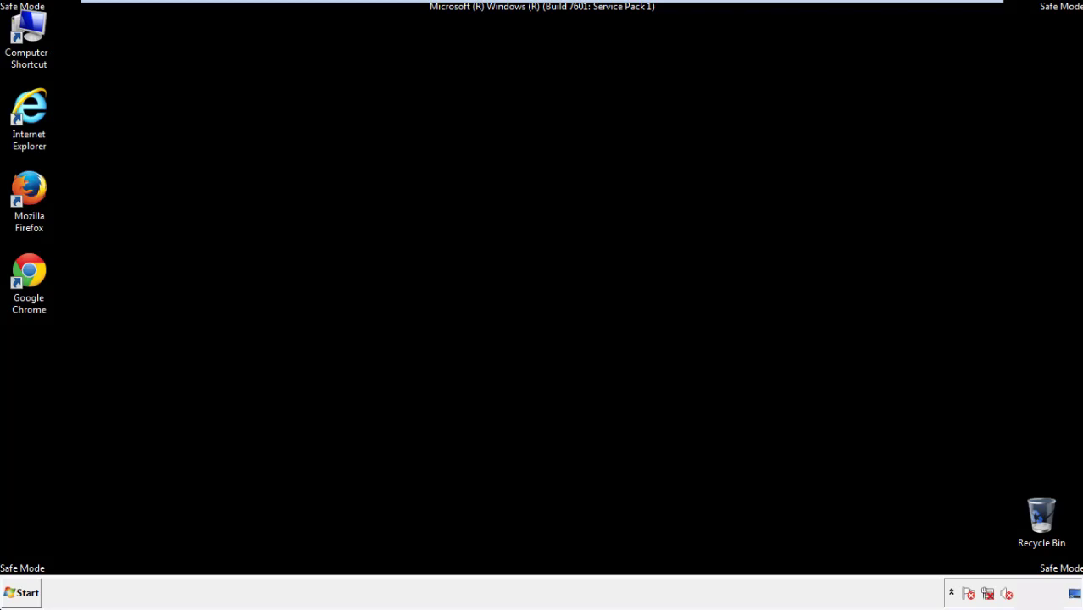
{"action": "double_click", "coordinate": [39, 199]}
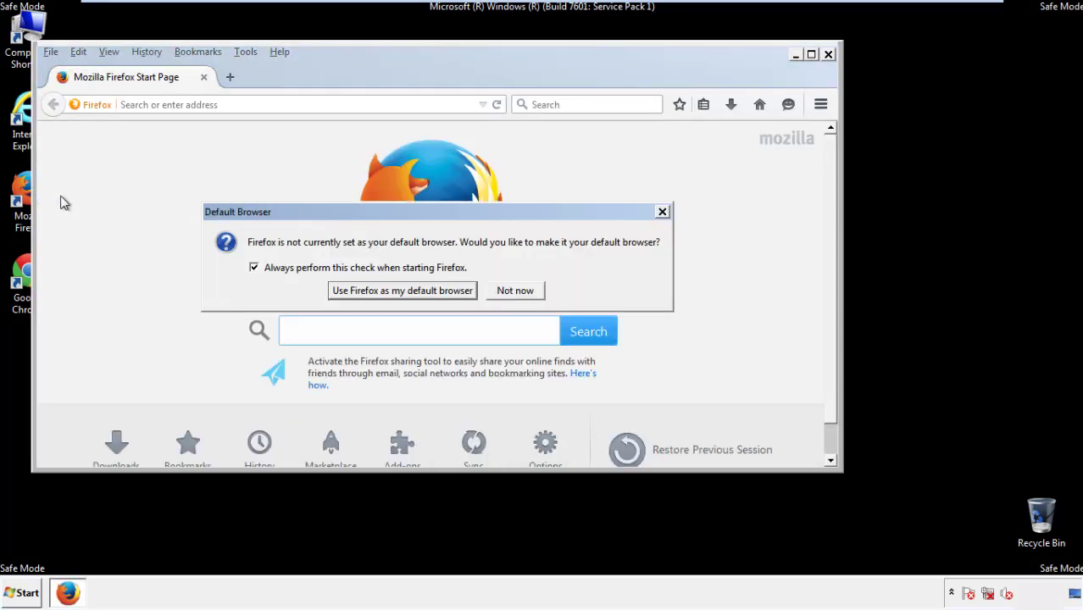
{"action": "left_click", "coordinate": [519, 290]}
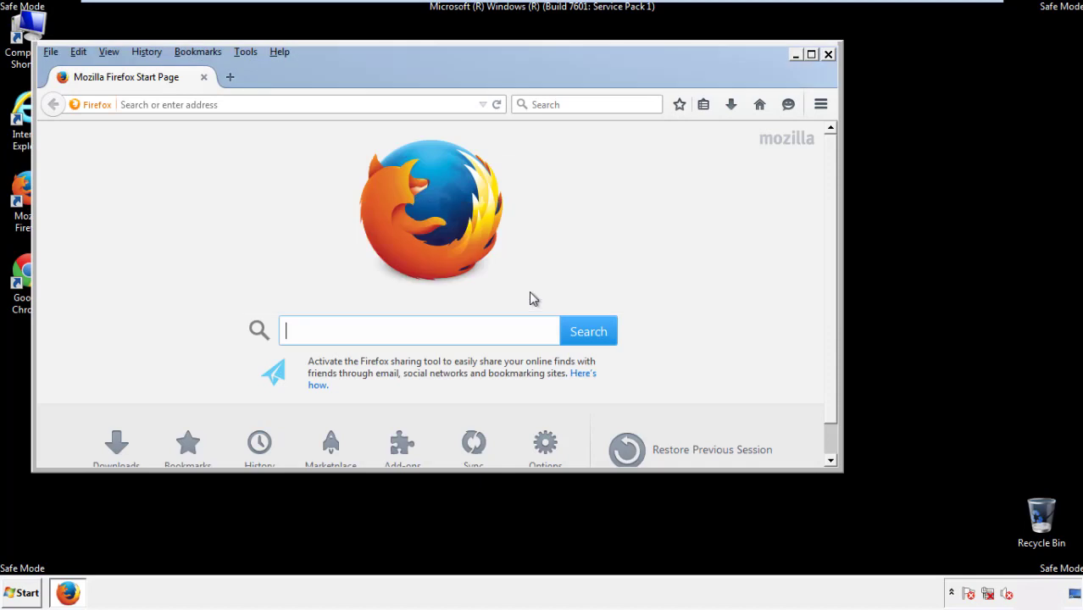
{"action": "right_click", "coordinate": [329, 72]}
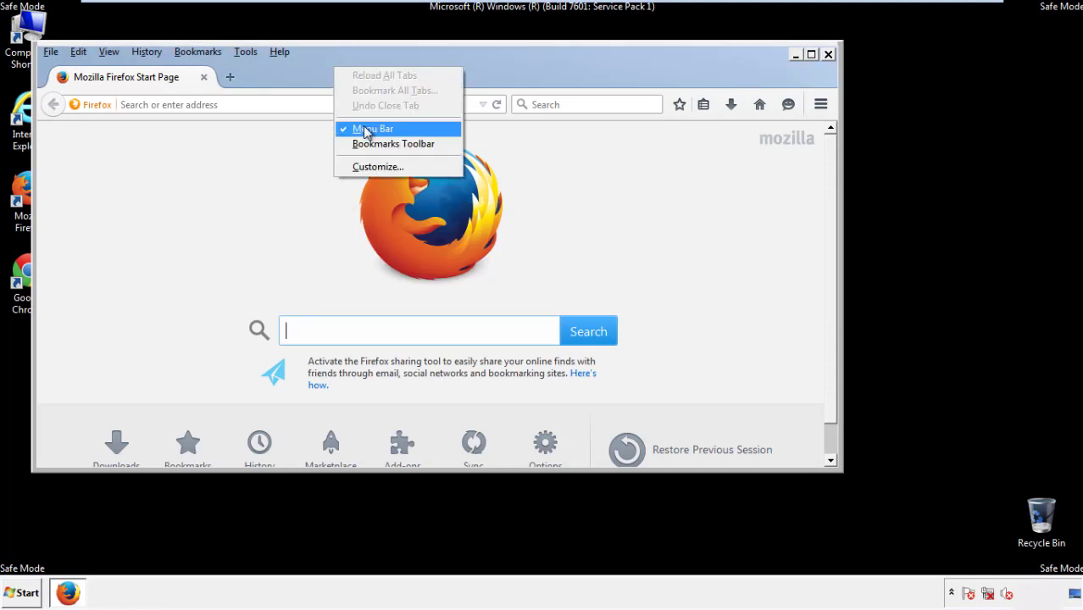
{"action": "left_click", "coordinate": [363, 129]}
{"action": "right_click", "coordinate": [342, 72]}
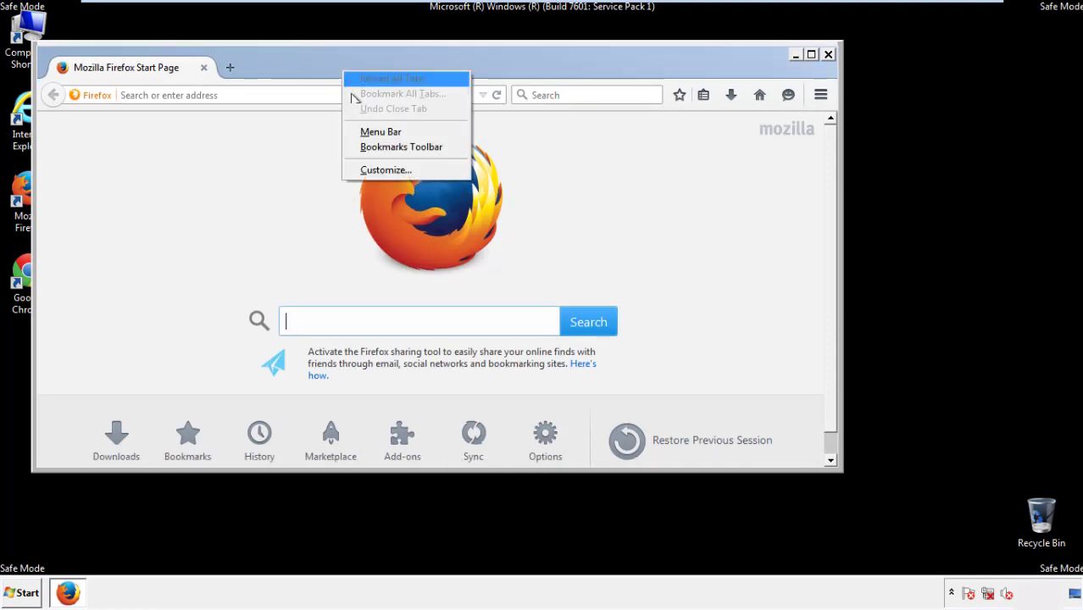
{"action": "left_click", "coordinate": [365, 133]}
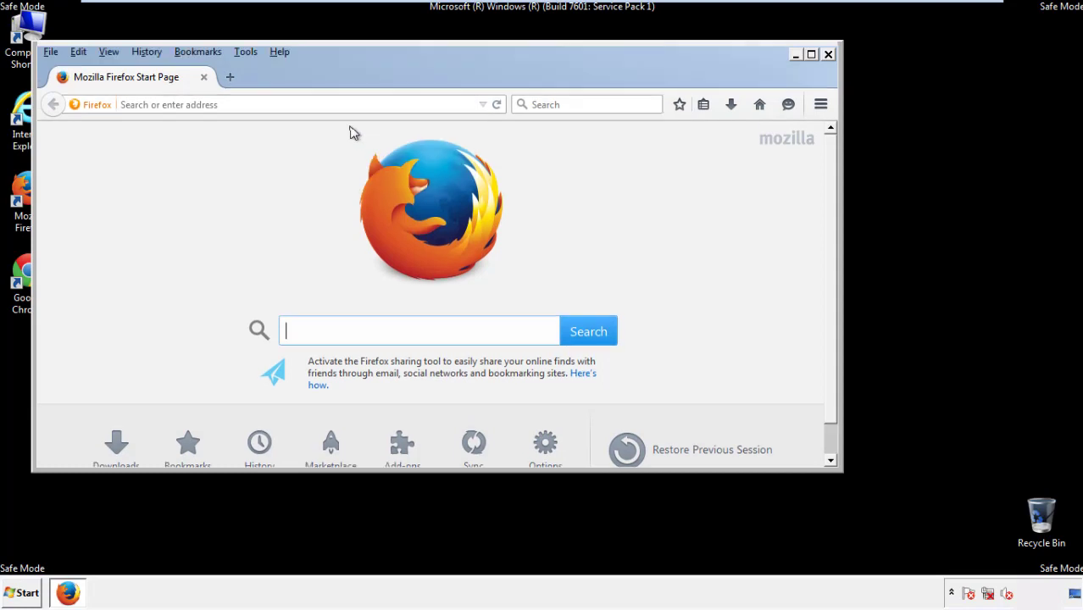
Step: Set Clear Recent History to Everything with all data types, including Site Preferences, checked
{"action": "left_click", "coordinate": [147, 52]}
{"action": "left_click", "coordinate": [167, 85]}
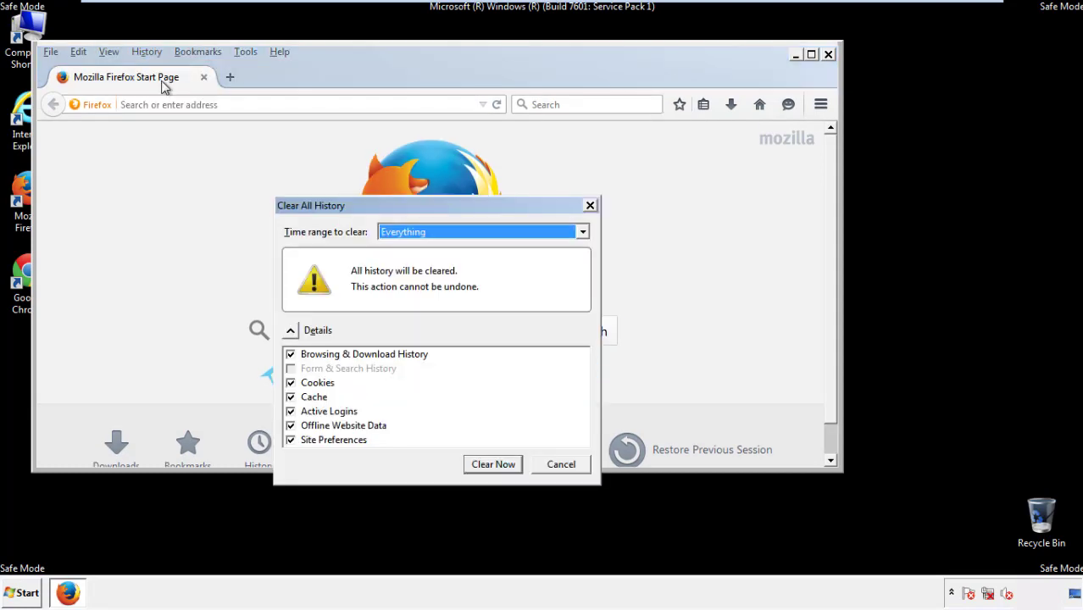
{"action": "left_click", "coordinate": [402, 235]}
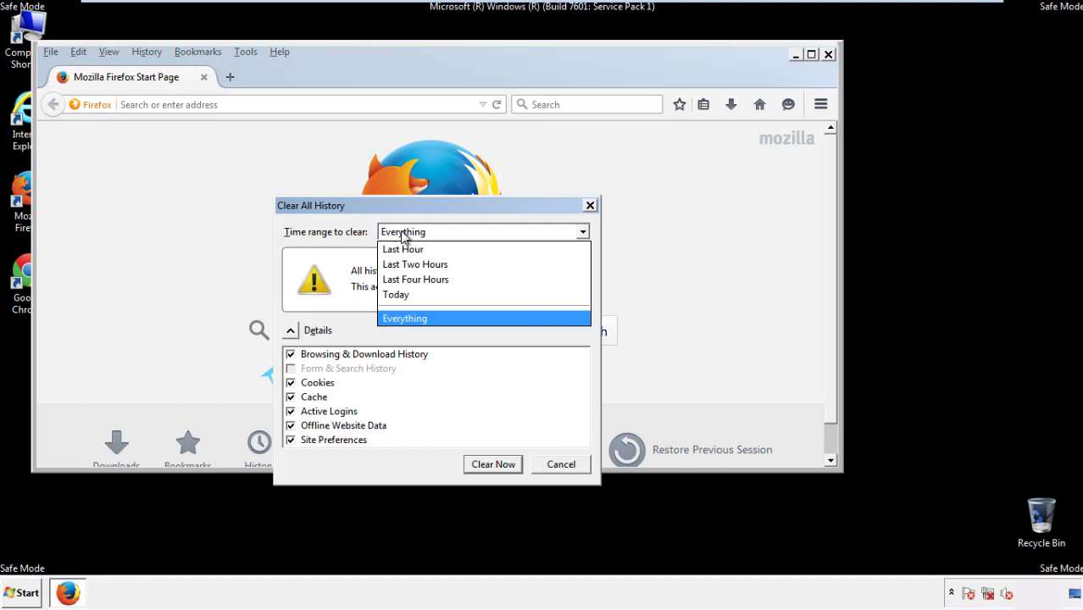
{"action": "left_click", "coordinate": [406, 318]}
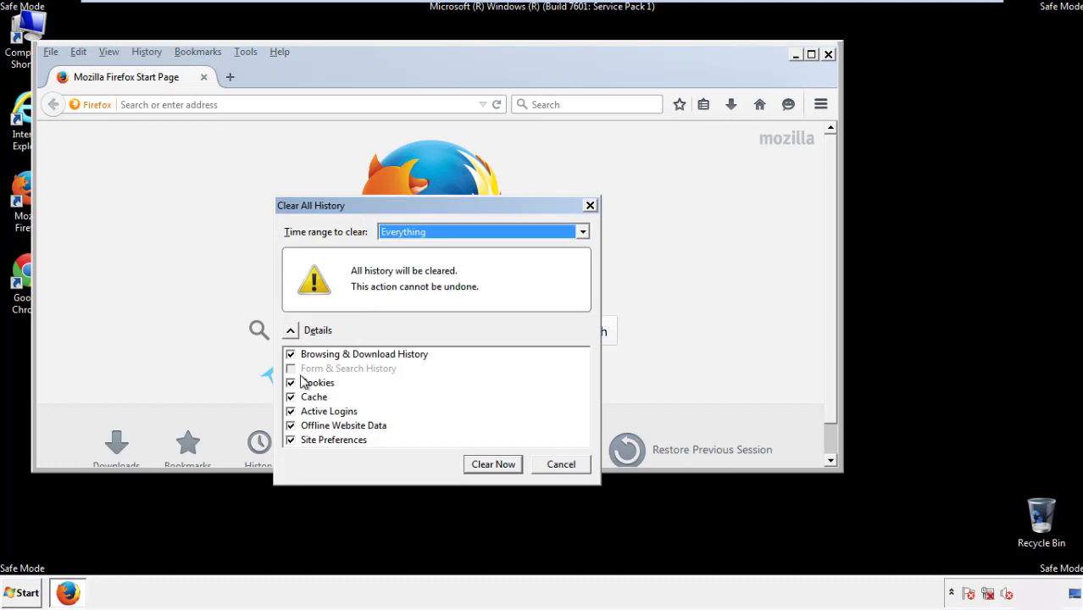
{"action": "left_click", "coordinate": [291, 426]}
{"action": "left_click", "coordinate": [291, 440]}
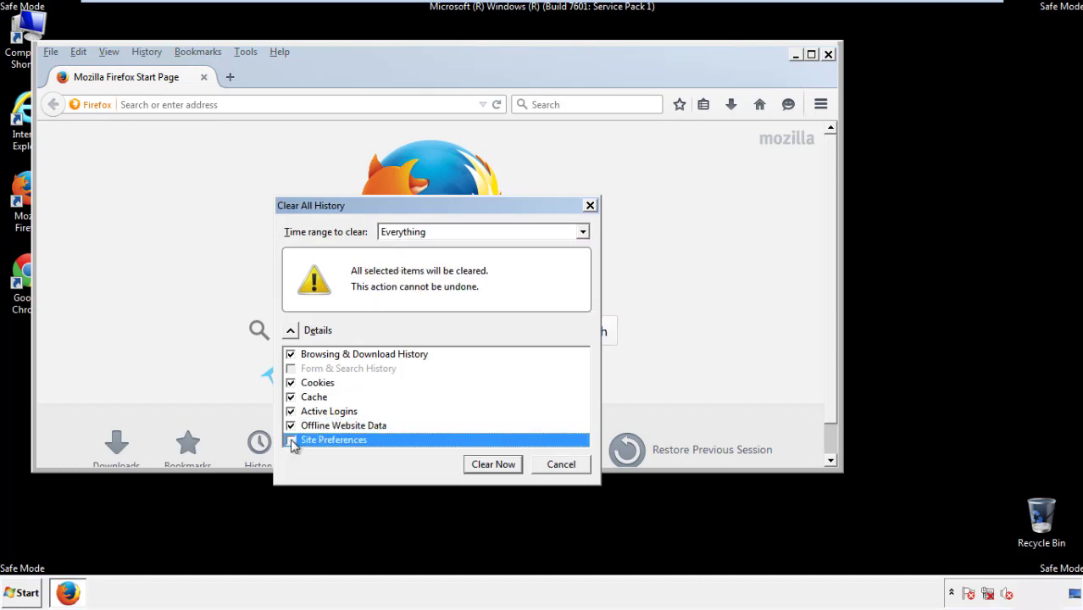
Step: Clear the selected history, then refresh Firefox from the Troubleshooting Information page
{"action": "left_click", "coordinate": [492, 465]}
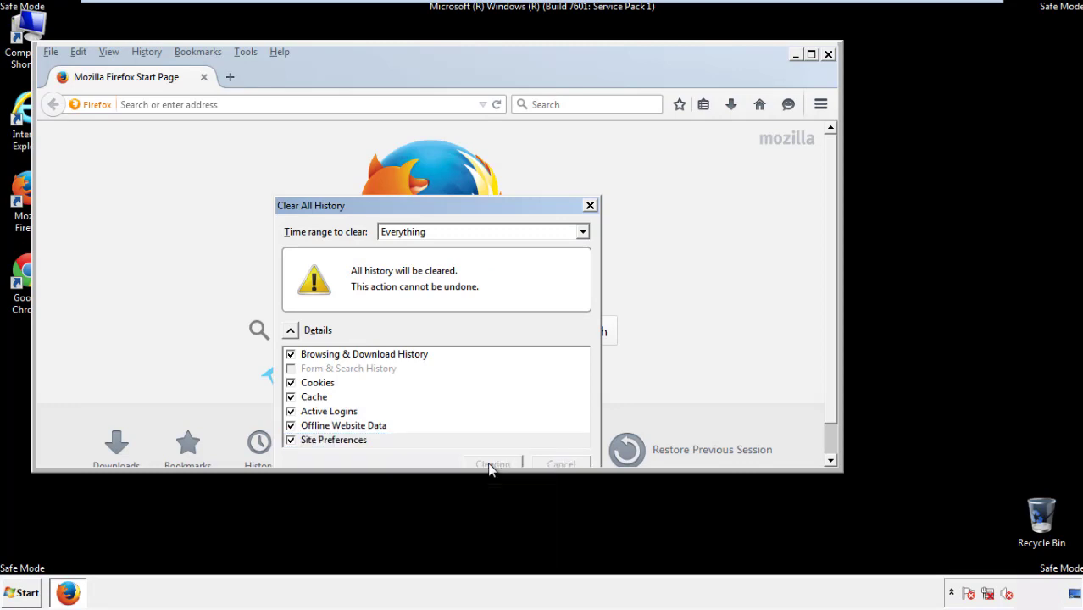
{"action": "left_click", "coordinate": [280, 52]}
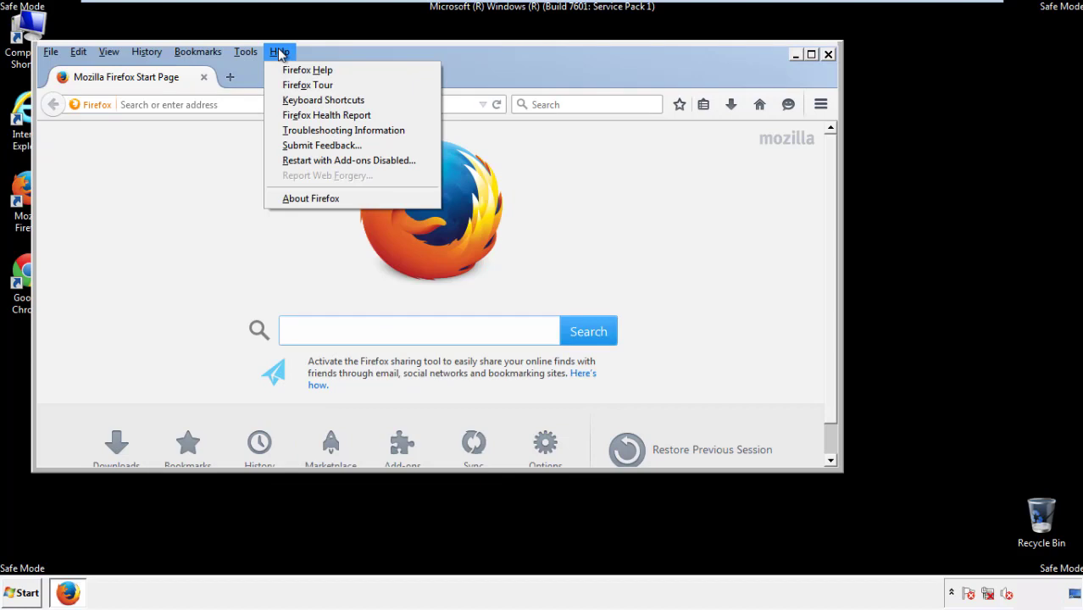
{"action": "left_click", "coordinate": [315, 130]}
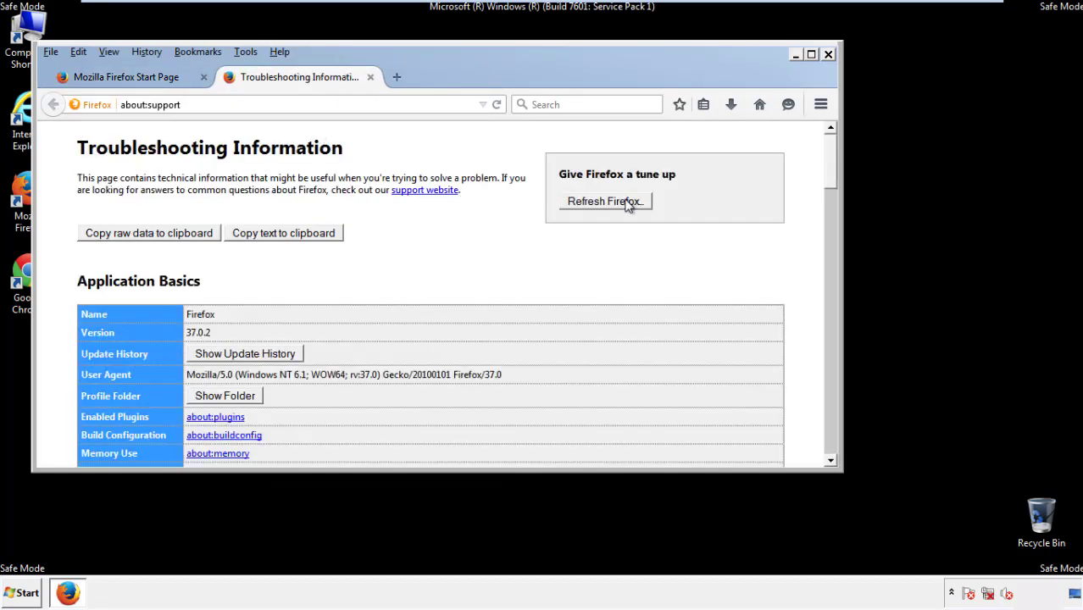
{"action": "left_click", "coordinate": [628, 207]}
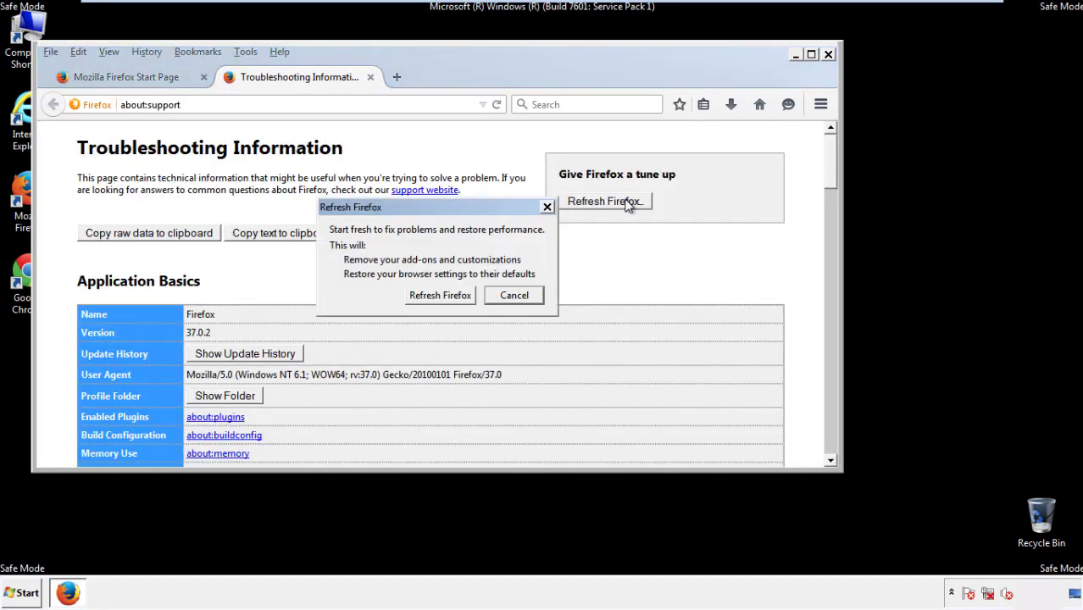
{"action": "left_click", "coordinate": [441, 296]}
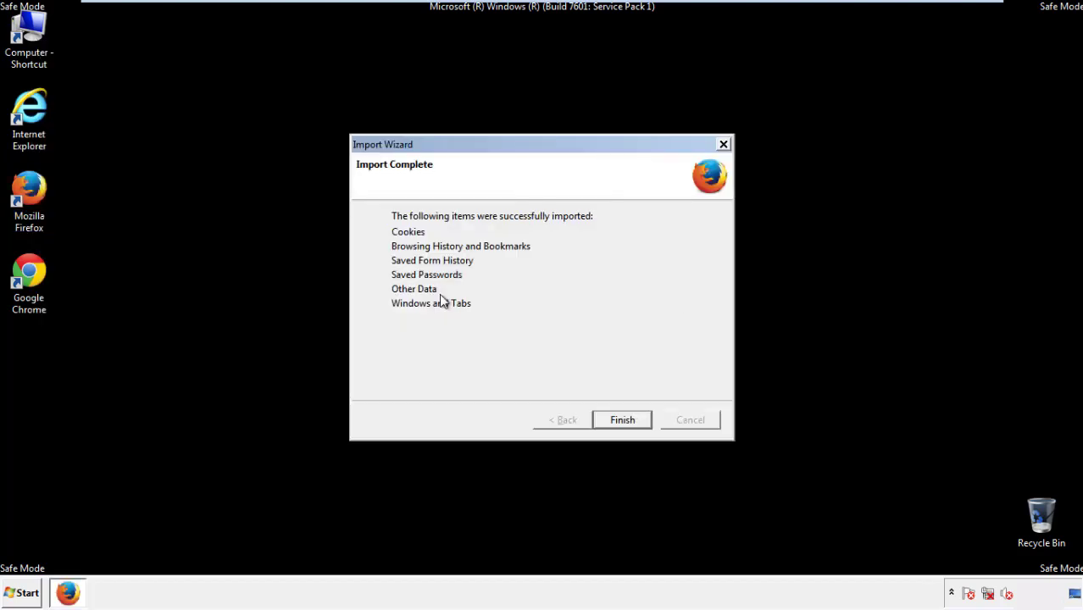
Step: Finish the profile import, decline the default-browser prompt, and close Firefox
{"action": "left_click", "coordinate": [623, 422]}
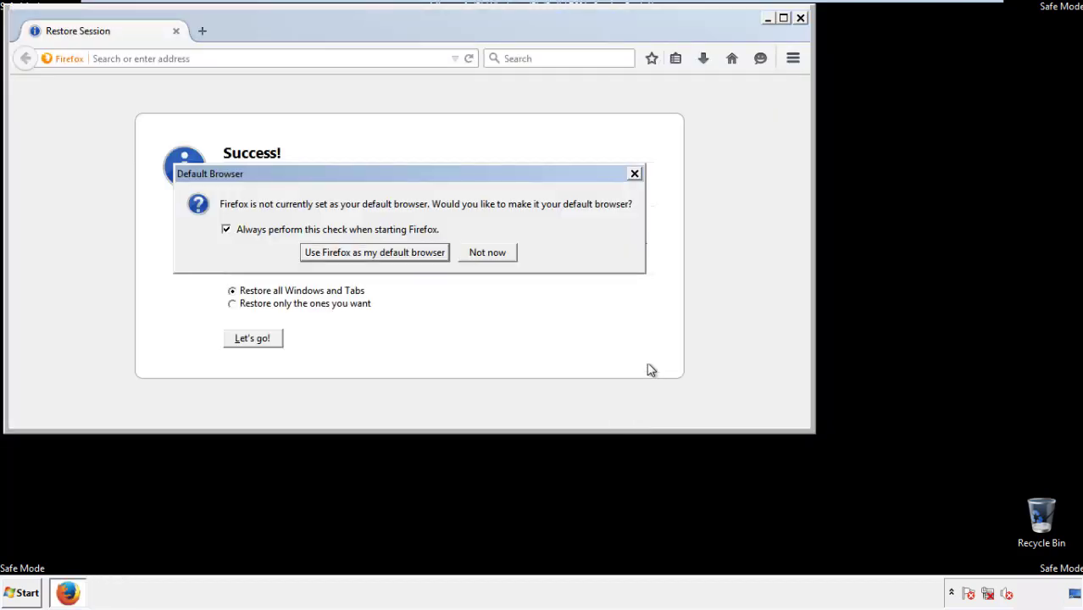
{"action": "left_click", "coordinate": [490, 253]}
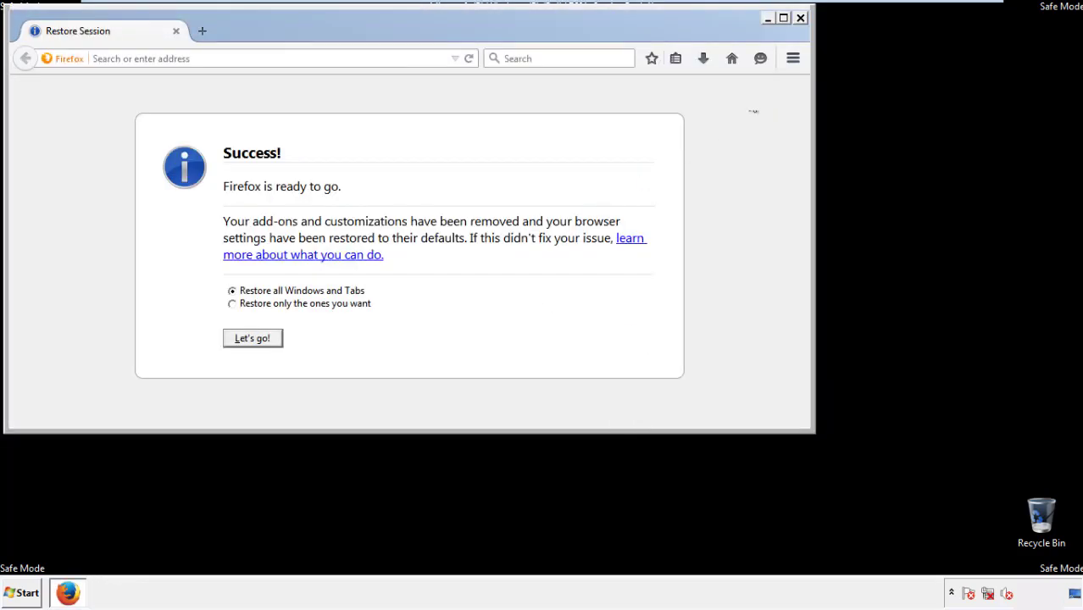
{"action": "left_click", "coordinate": [800, 19]}
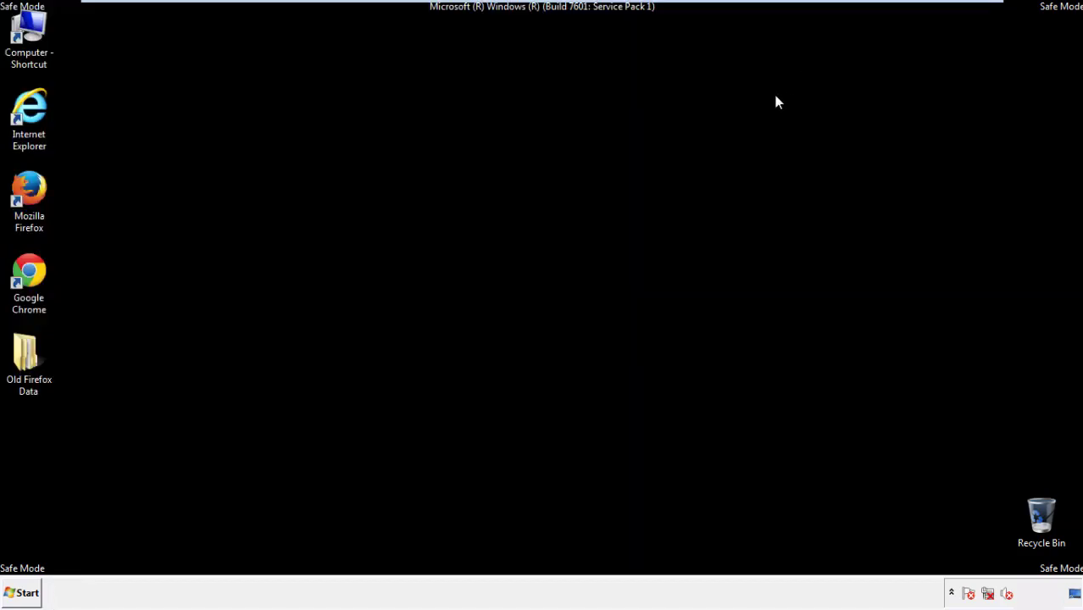
Step: Launch Chrome from the desktop, choose 'Don't ask again' on the default-browser bar, and open Settings
{"action": "left_click", "coordinate": [26, 269]}
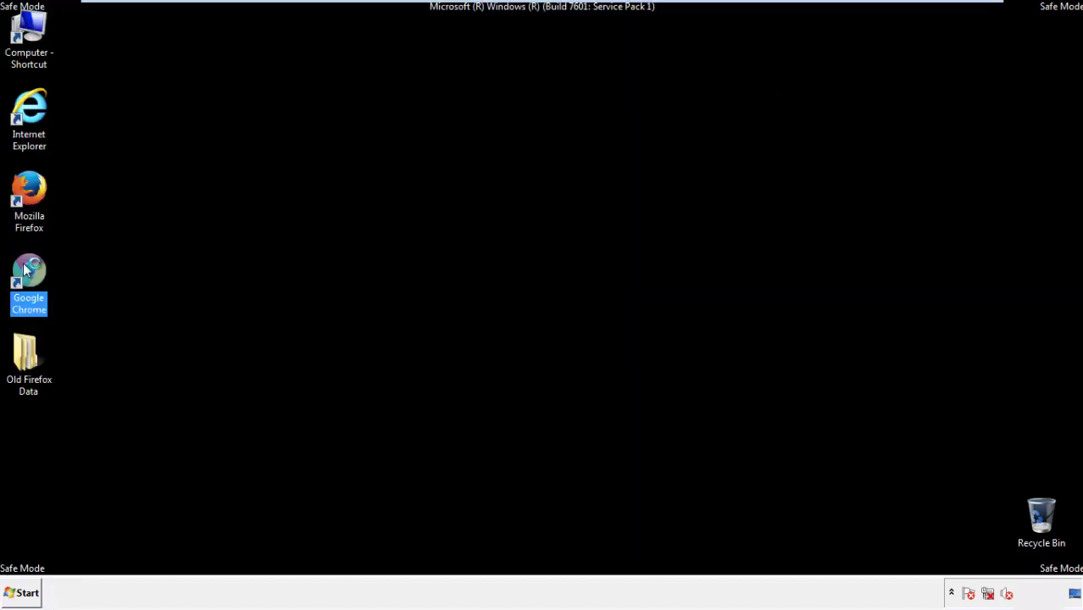
{"action": "double_click", "coordinate": [25, 269]}
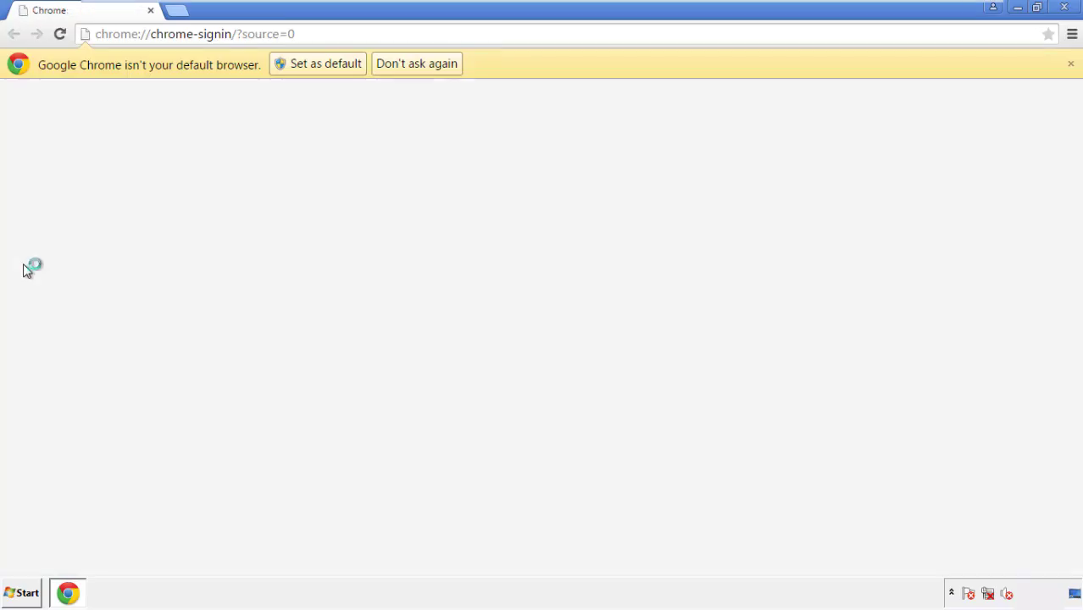
{"action": "left_click", "coordinate": [435, 68]}
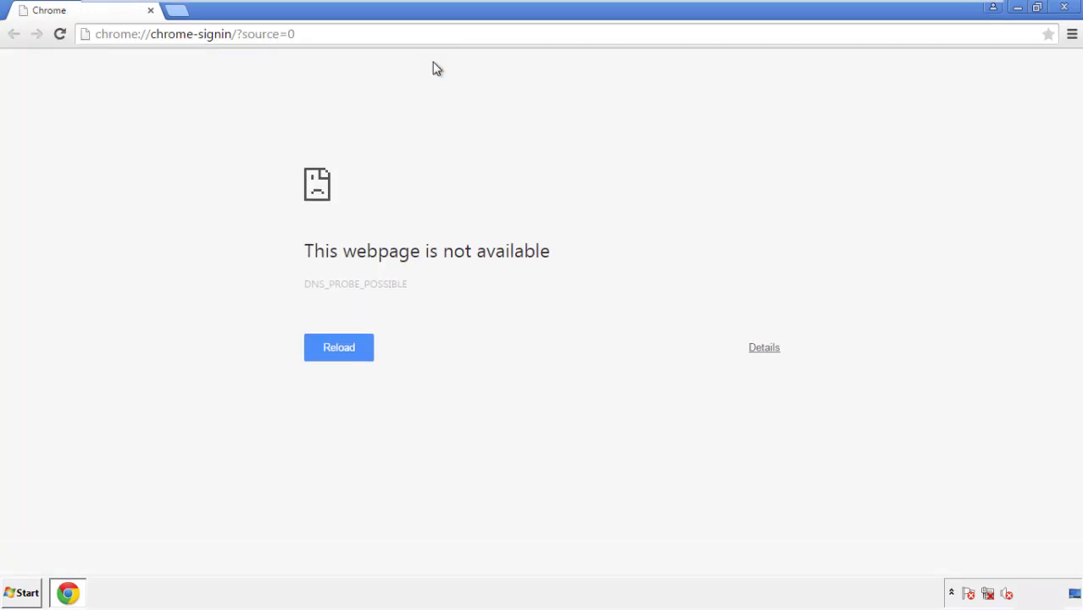
{"action": "left_click", "coordinate": [1072, 38]}
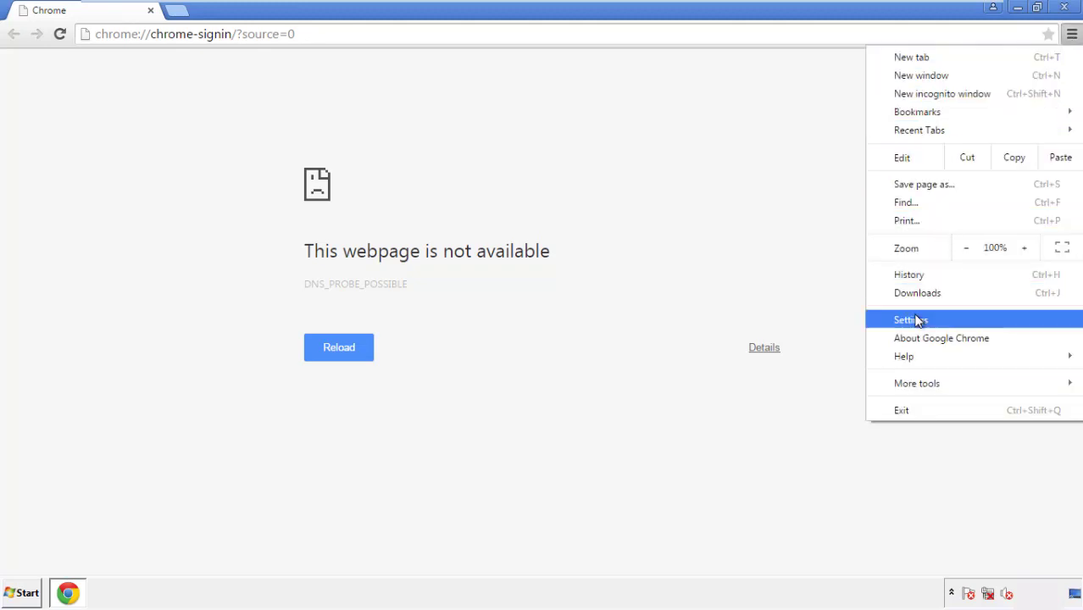
{"action": "left_click", "coordinate": [916, 320]}
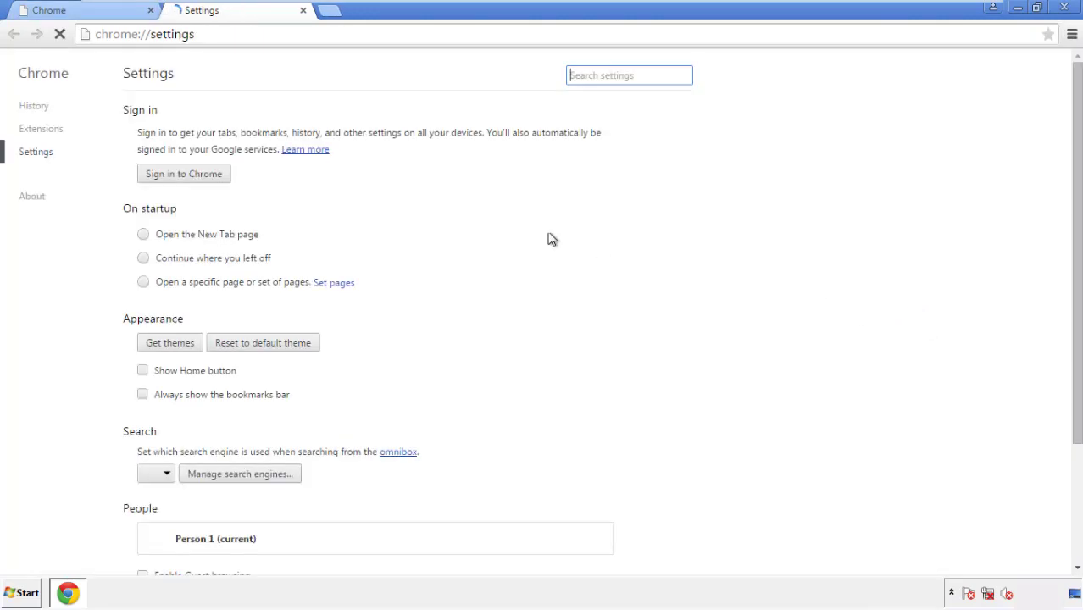
Step: Clear Chrome browsing data from the beginning of time, including autofill, but not passwords
{"action": "left_click", "coordinate": [39, 108]}
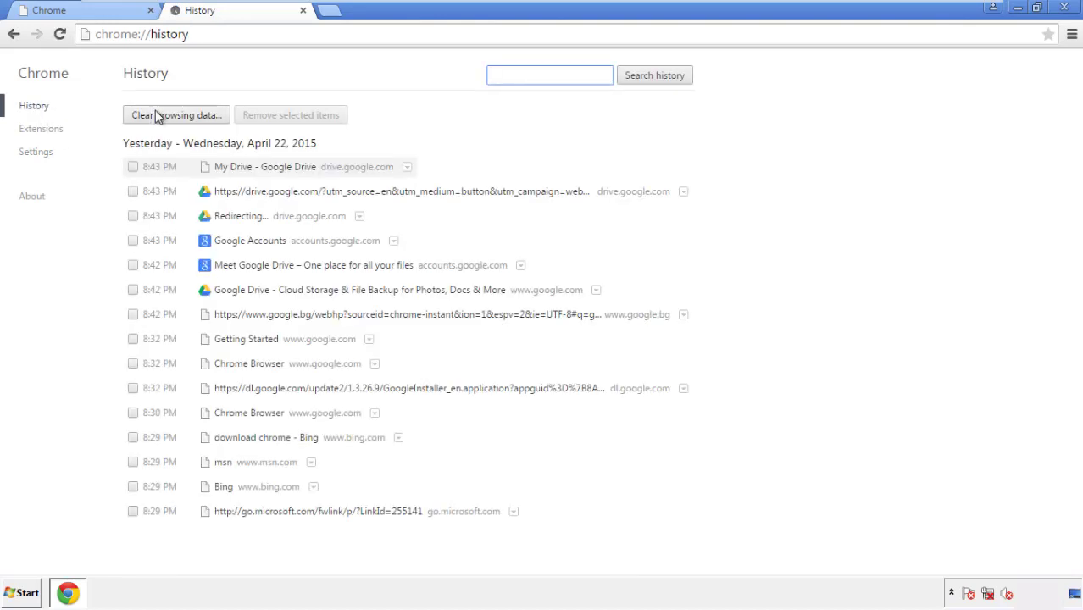
{"action": "left_click", "coordinate": [163, 118]}
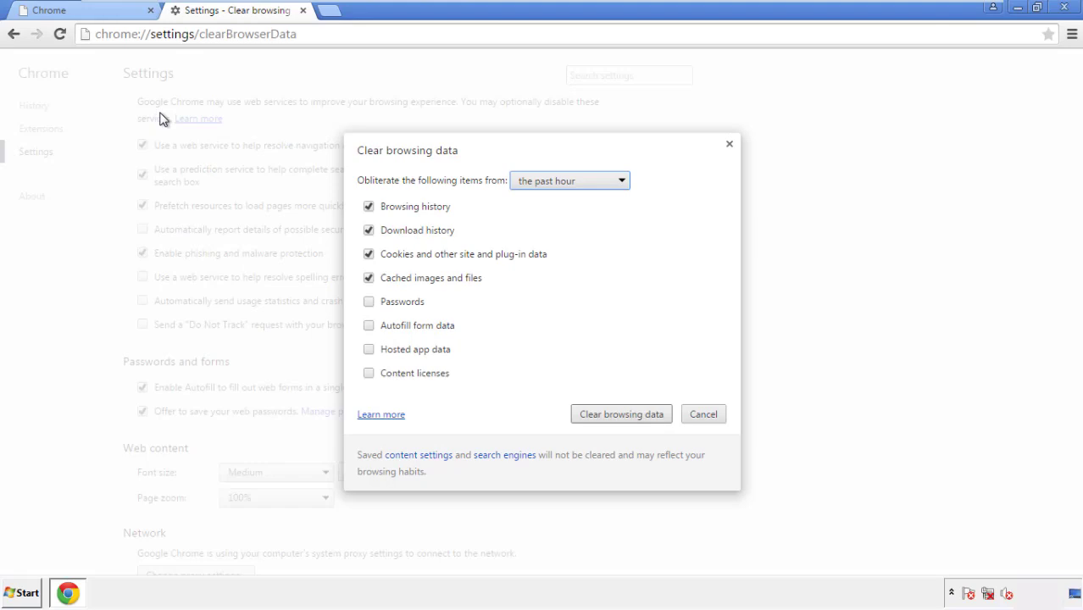
{"action": "left_click", "coordinate": [545, 182]}
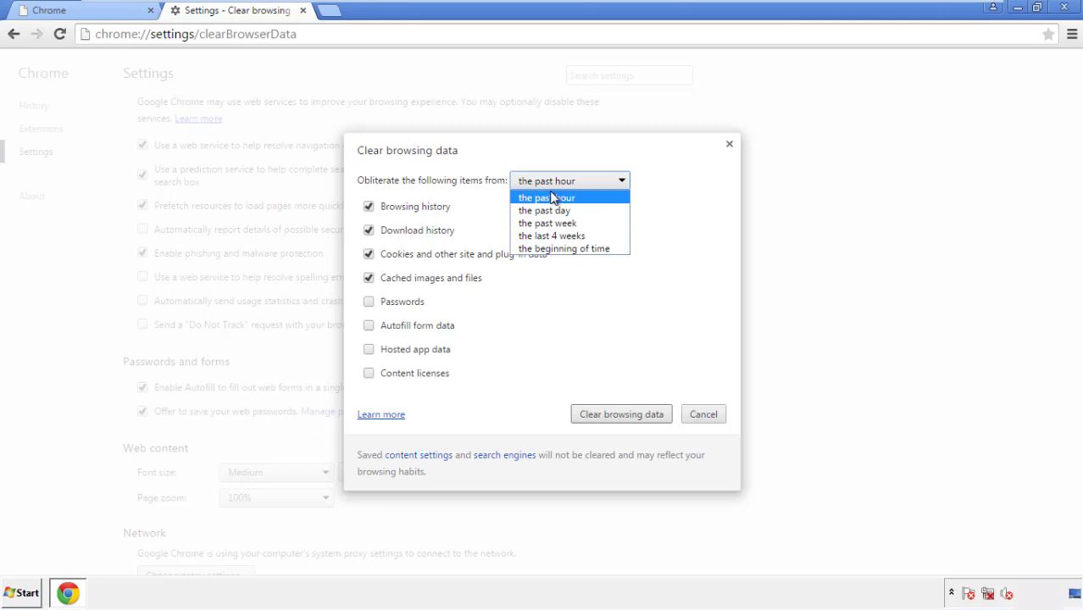
{"action": "left_click", "coordinate": [542, 249]}
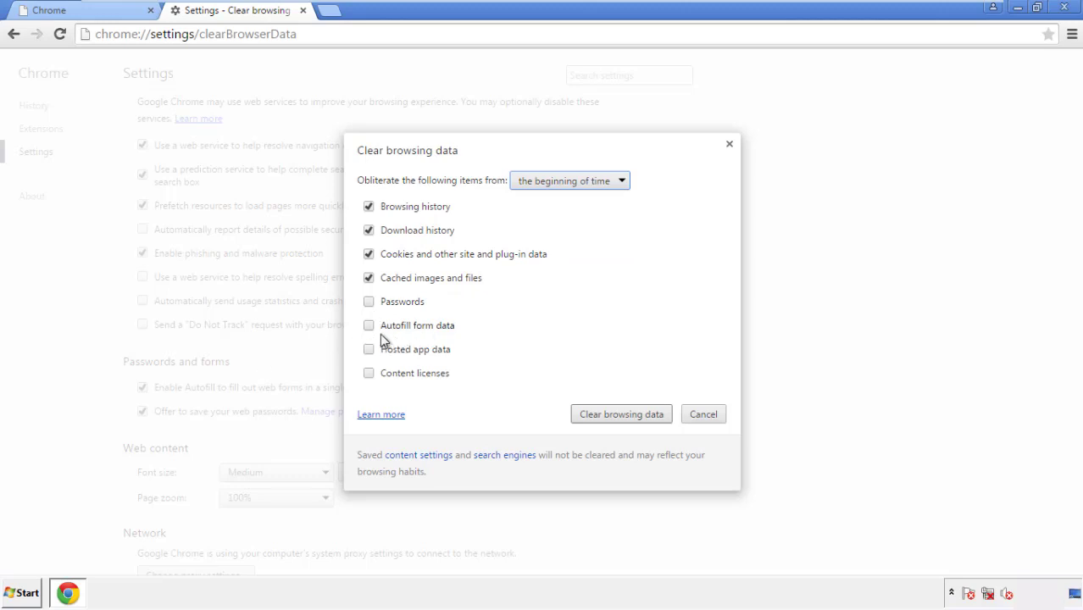
{"action": "left_click", "coordinate": [371, 327]}
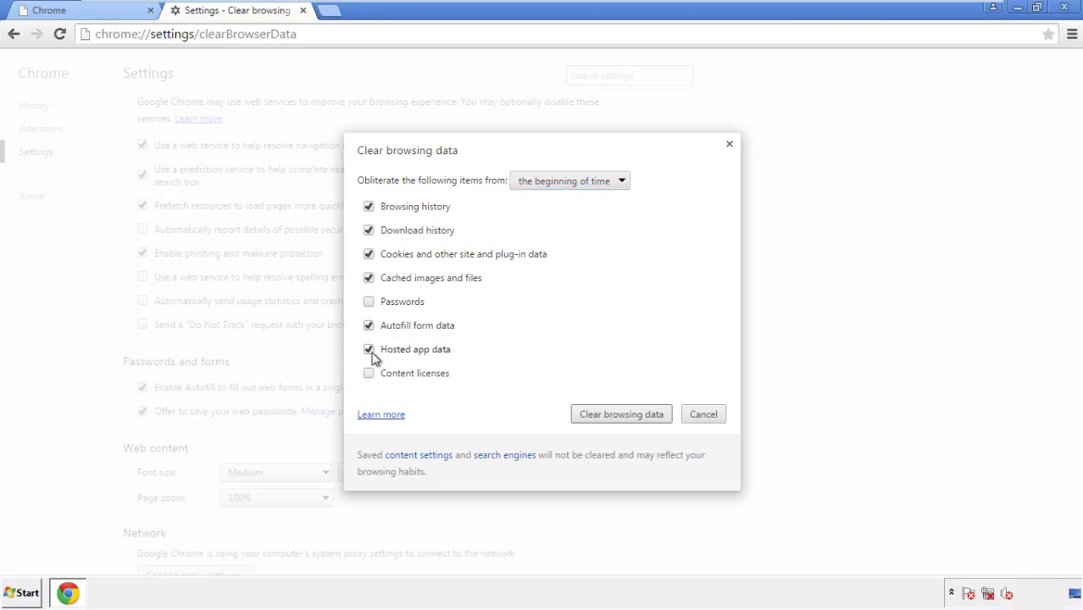
{"action": "left_click", "coordinate": [603, 416]}
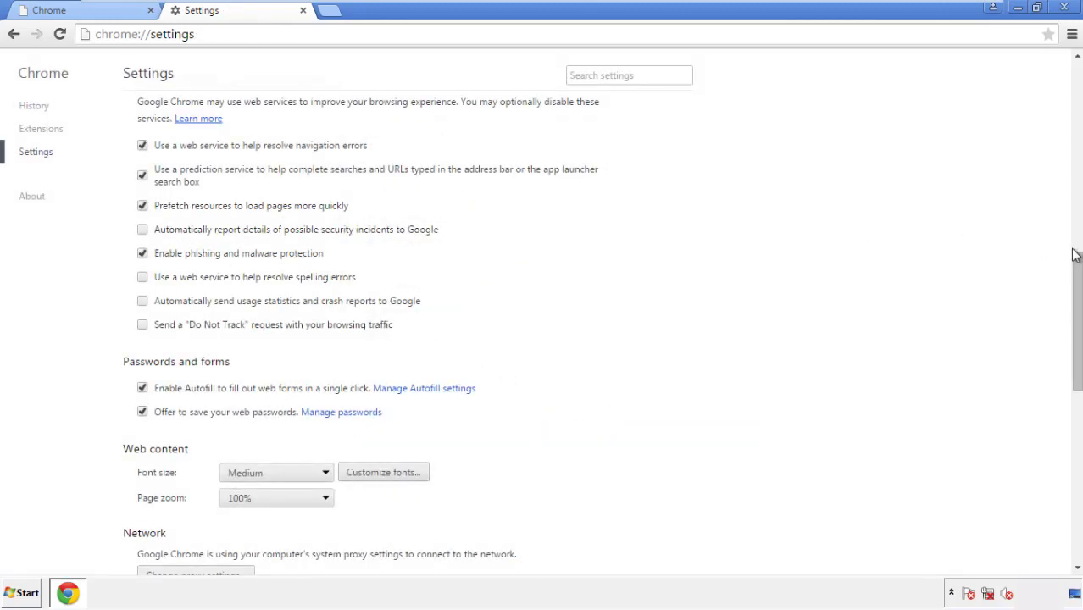
Step: Reset Chrome settings to defaults from the bottom of Settings, then close Chrome
{"action": "left_click_drag", "start_coordinate": [1076, 255], "coordinate": [1076, 446]}
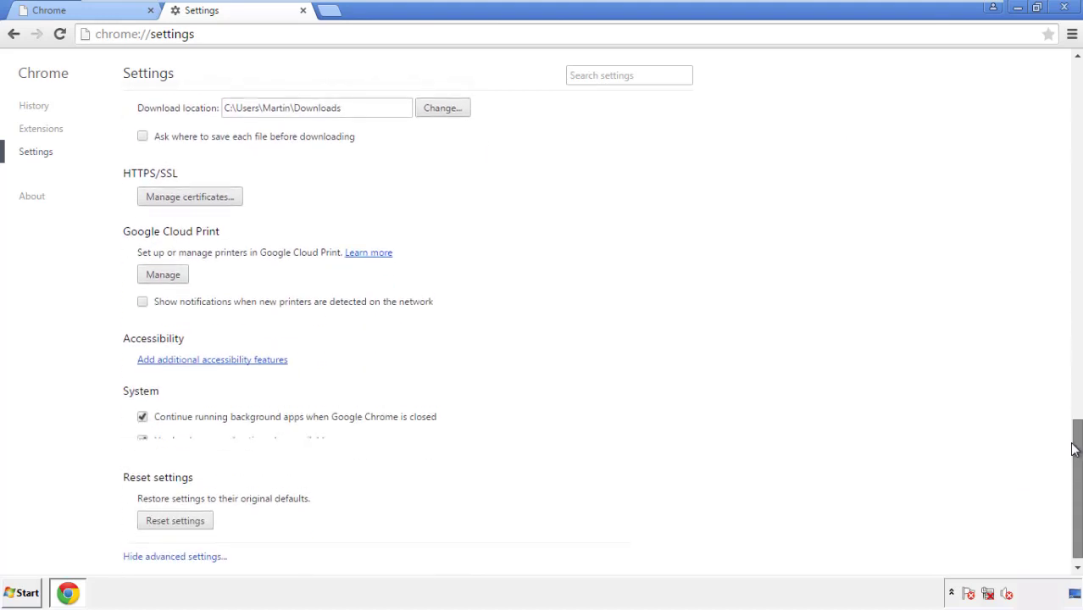
{"action": "left_click", "coordinate": [205, 514]}
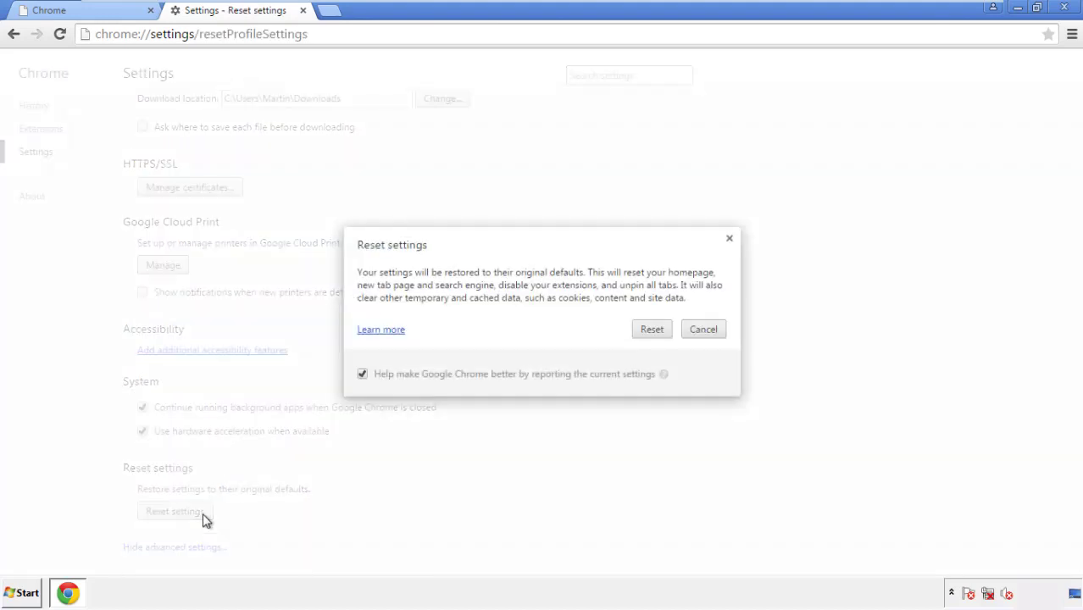
{"action": "left_click", "coordinate": [653, 330]}
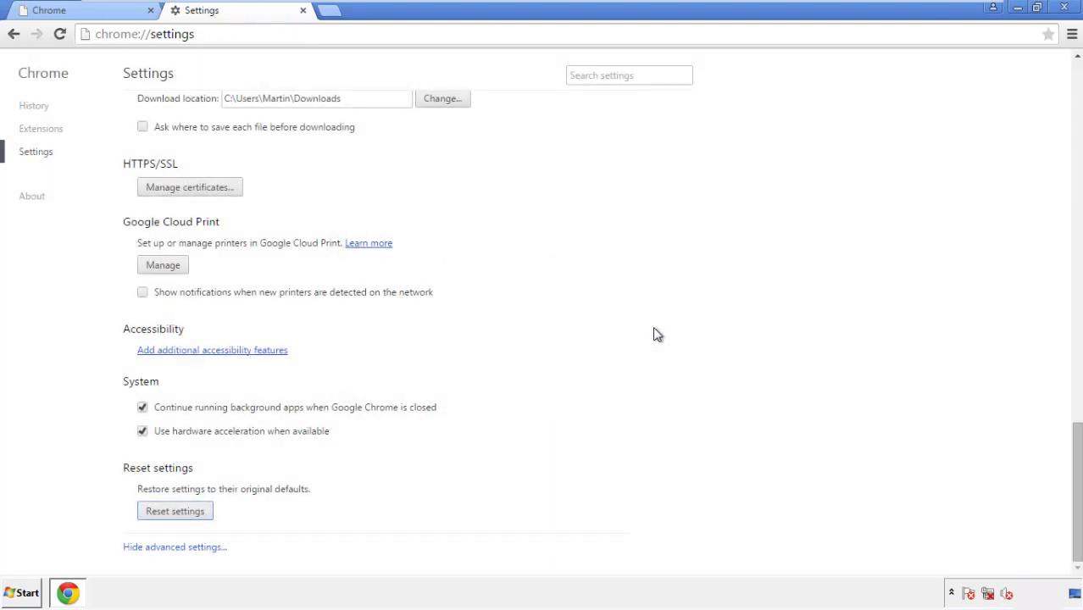
{"action": "left_click", "coordinate": [1064, 8]}
{"action": "left_click", "coordinate": [589, 273]}
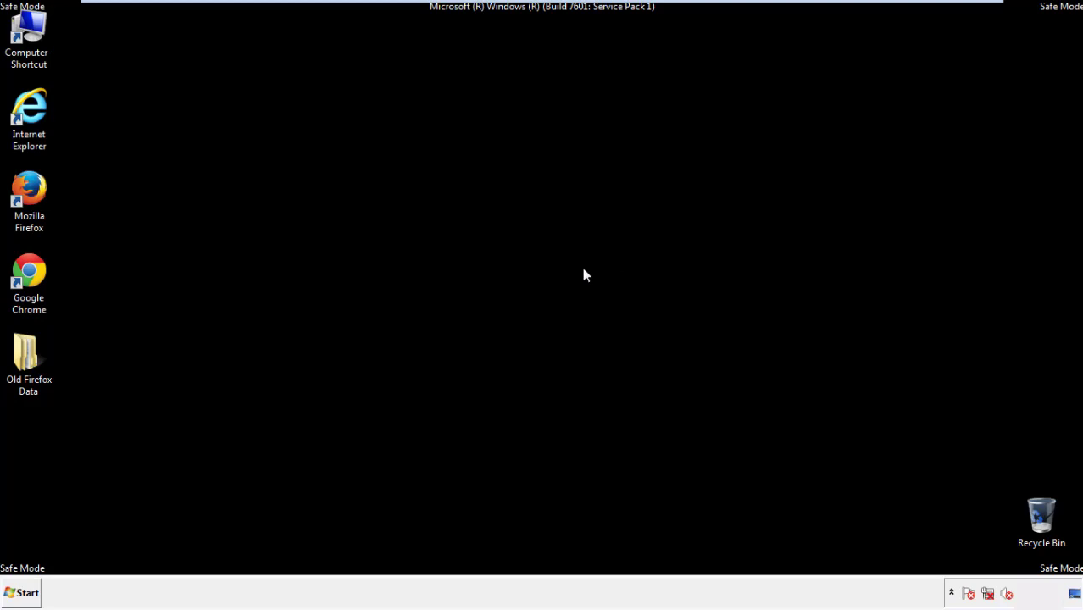
Step: Remove the Search Mine extension in Firefox's Add-ons manager, then close Firefox
{"action": "double_click", "coordinate": [41, 212]}
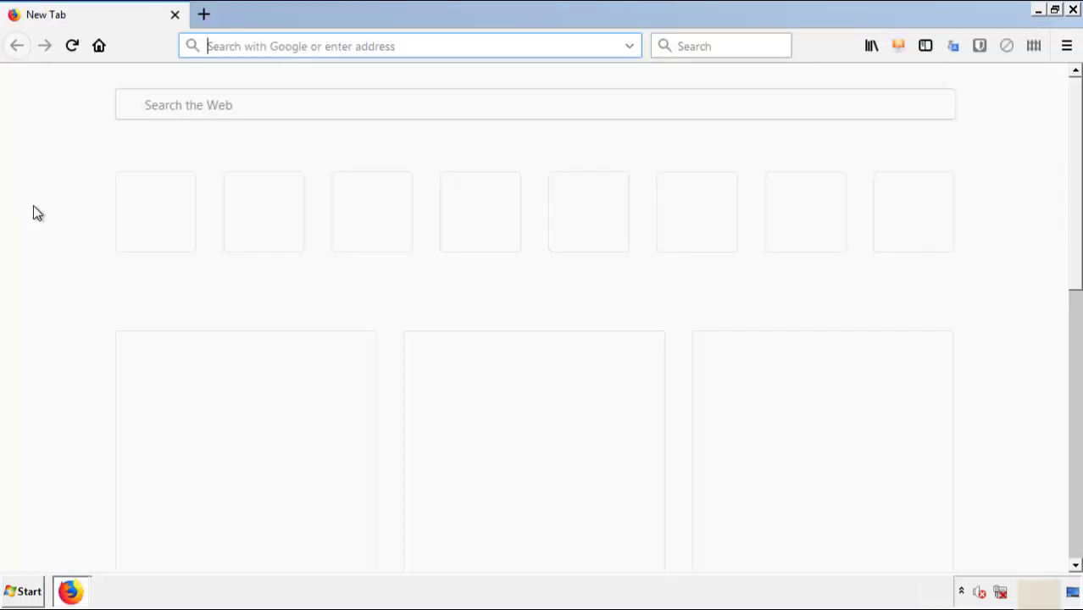
{"action": "left_click", "coordinate": [1066, 46]}
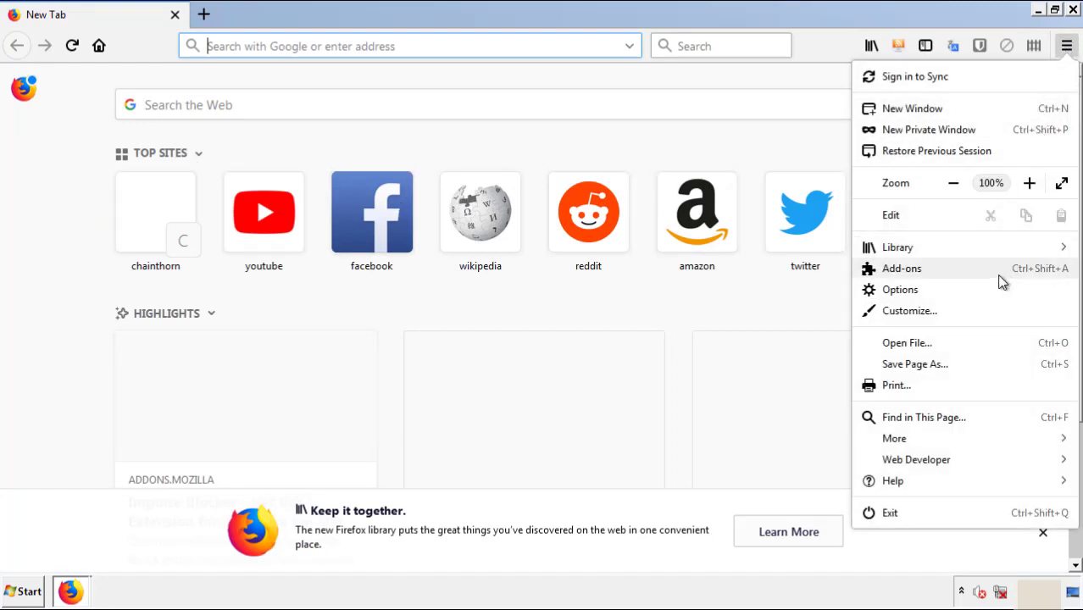
{"action": "left_click", "coordinate": [902, 269]}
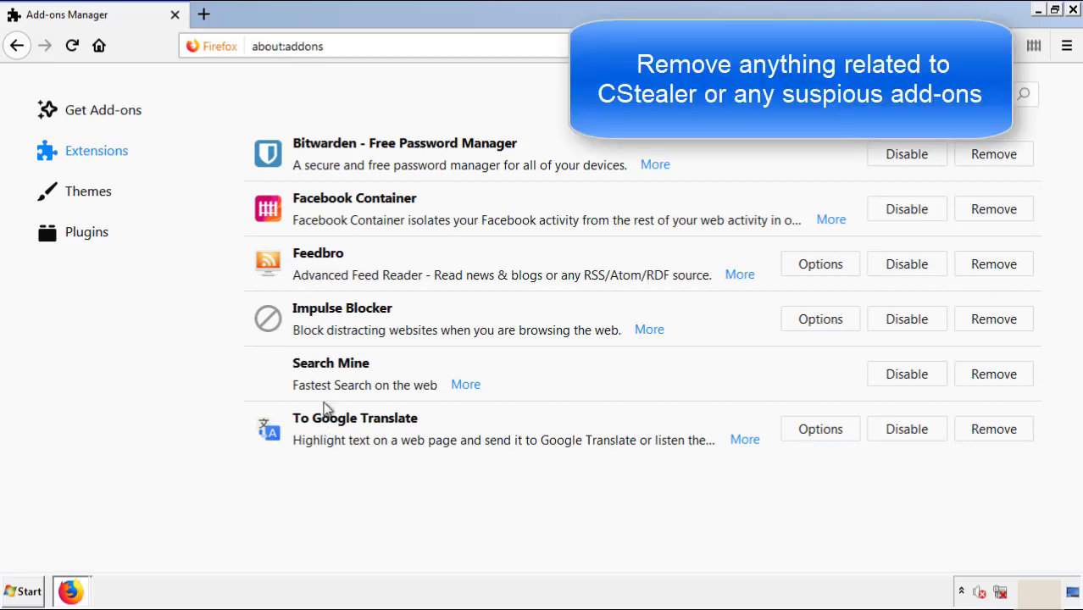
{"action": "left_click", "coordinate": [988, 382]}
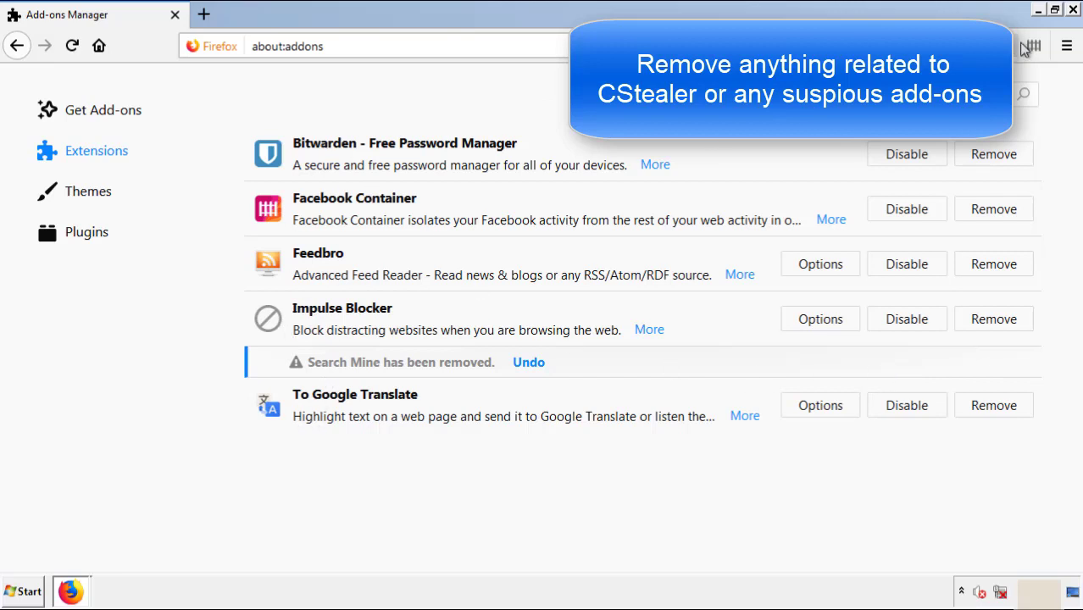
{"action": "left_click", "coordinate": [1074, 10]}
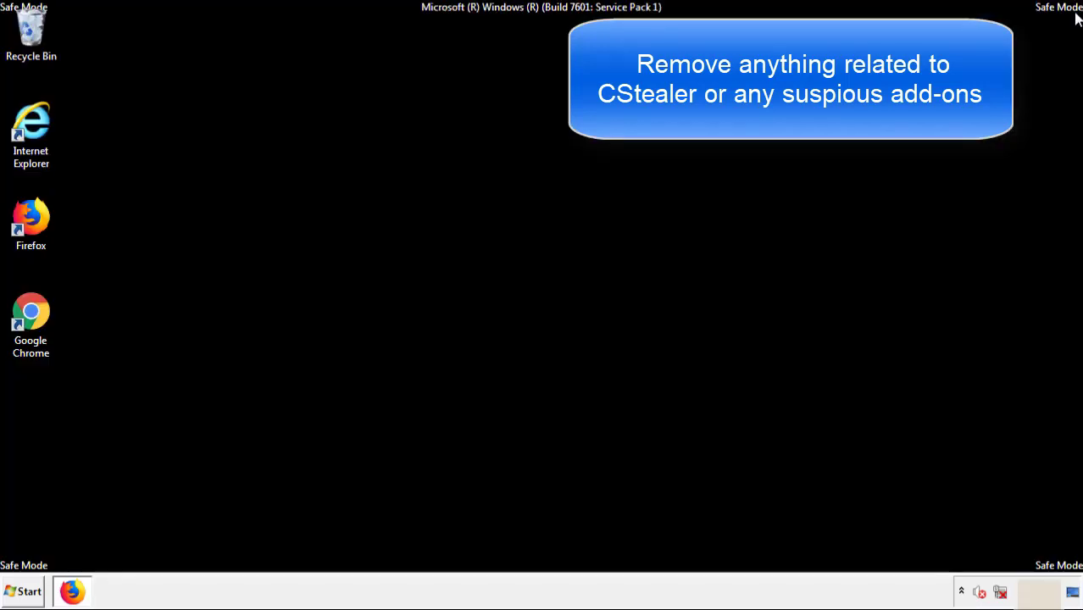
Step: Remove the Search Mine extension from Chrome's Extensions page, confirm, and close Chrome
{"action": "double_click", "coordinate": [31, 324]}
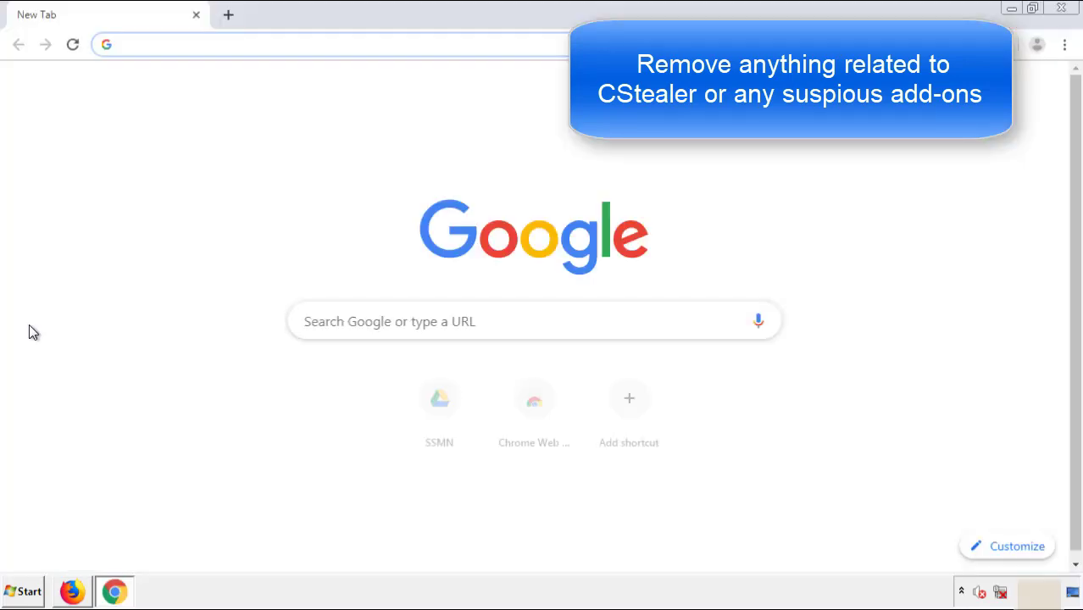
{"action": "left_click", "coordinate": [1064, 44]}
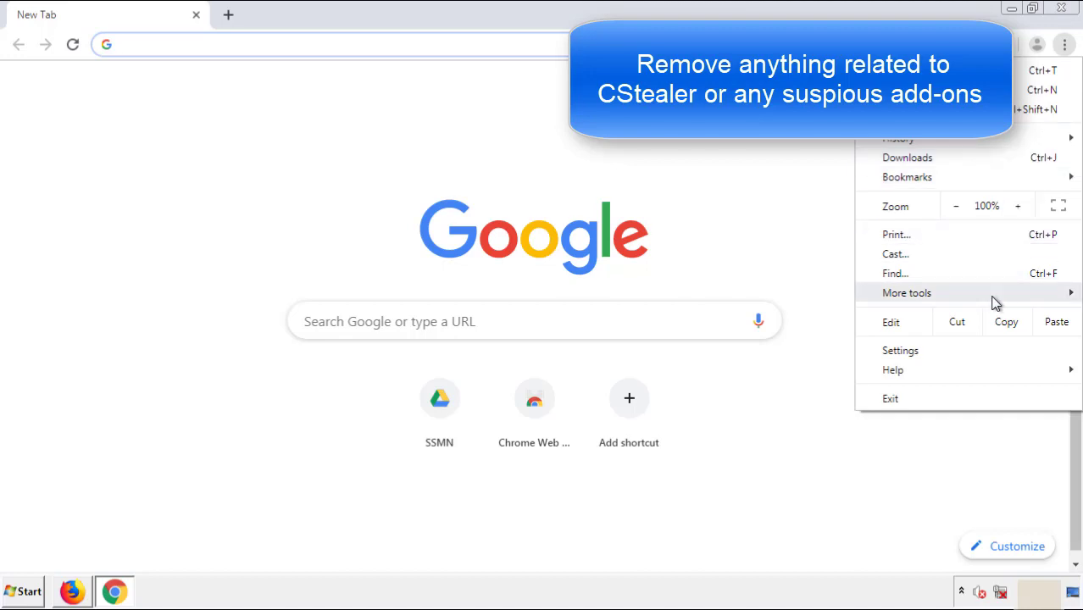
{"action": "mouse_move", "coordinate": [907, 293]}
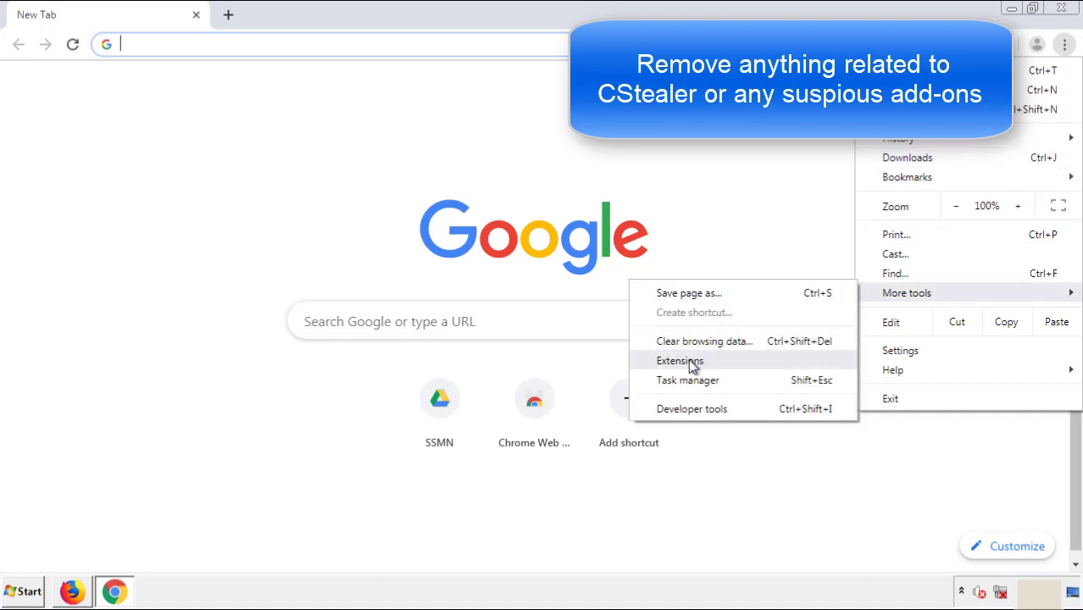
{"action": "left_click", "coordinate": [689, 360]}
{"action": "scroll", "coordinate": [301, 276], "scroll_direction": "down", "scroll_amount": 5}
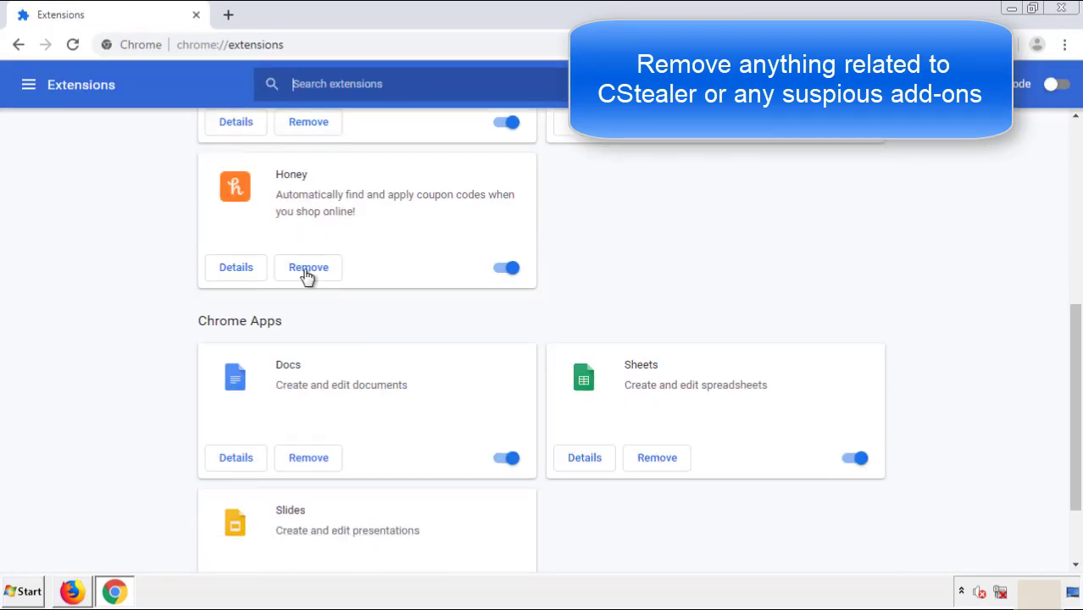
{"action": "scroll", "coordinate": [411, 310], "scroll_direction": "up", "scroll_amount": 6}
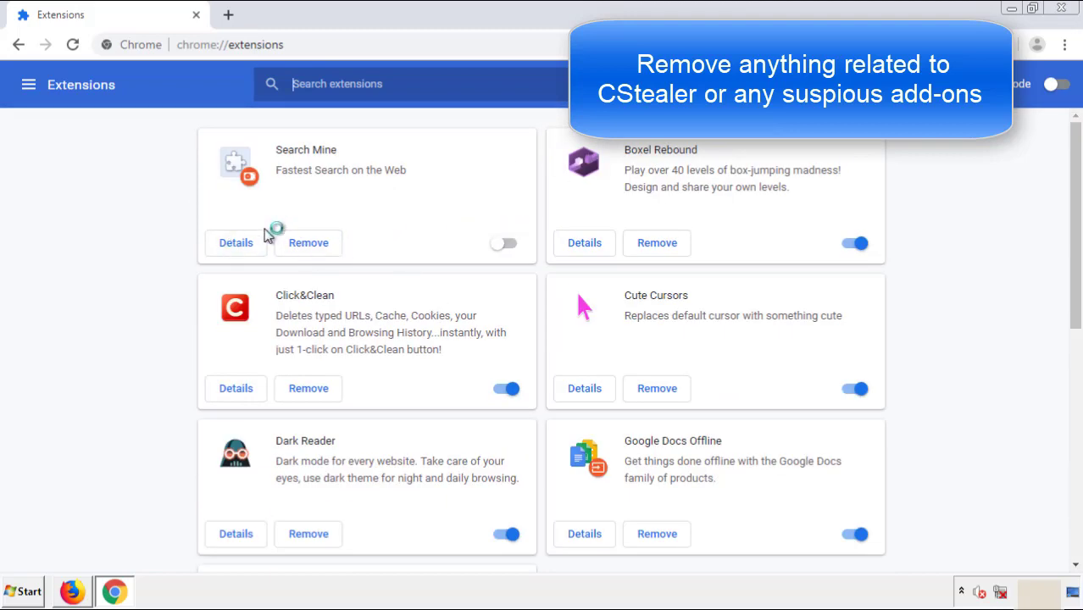
{"action": "left_click", "coordinate": [307, 246]}
{"action": "left_click", "coordinate": [602, 143]}
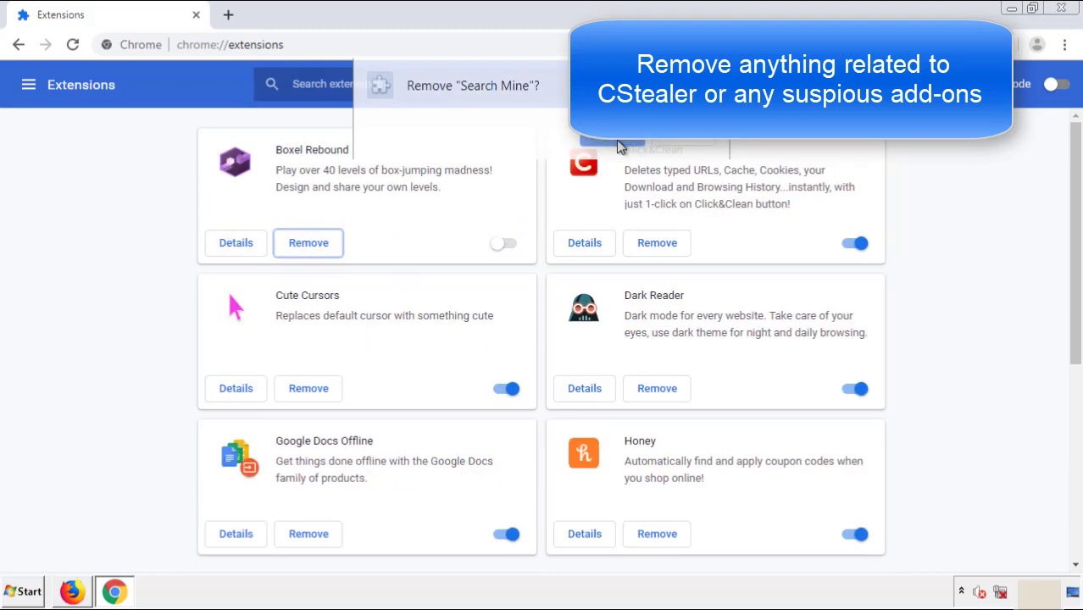
{"action": "left_click", "coordinate": [1071, 13]}
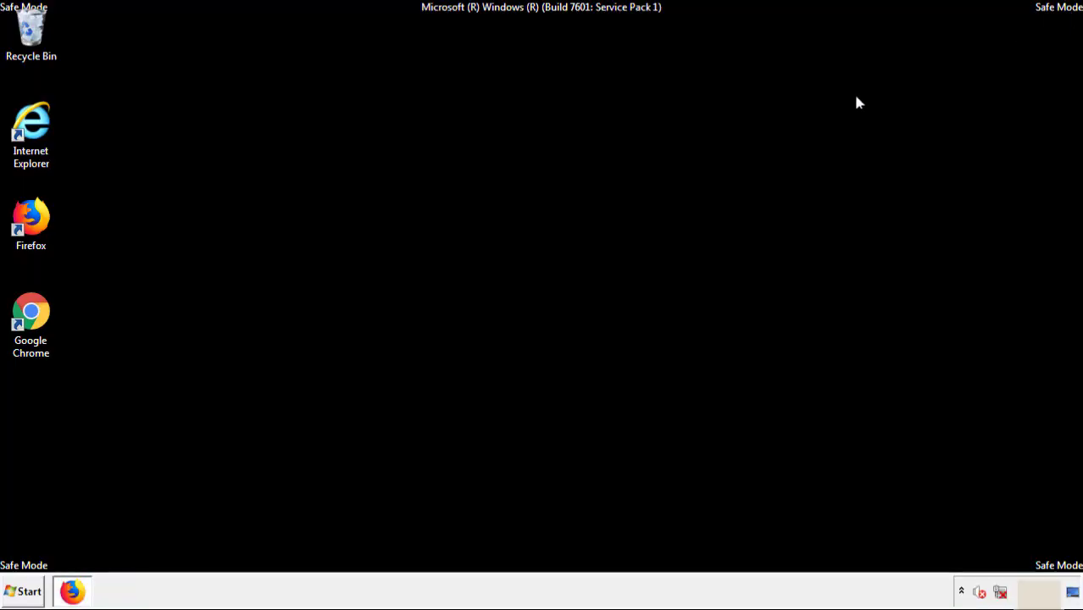
Step: Open the Start menu to reach the Restart option
{"action": "left_click", "coordinate": [20, 591]}
{"action": "mouse_move", "coordinate": [293, 555]}
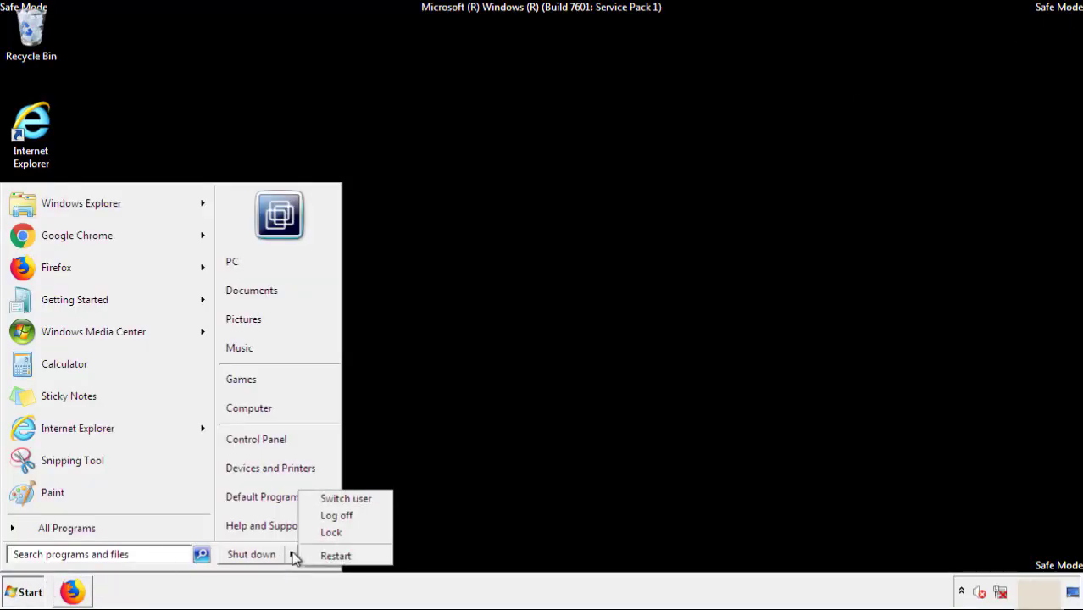